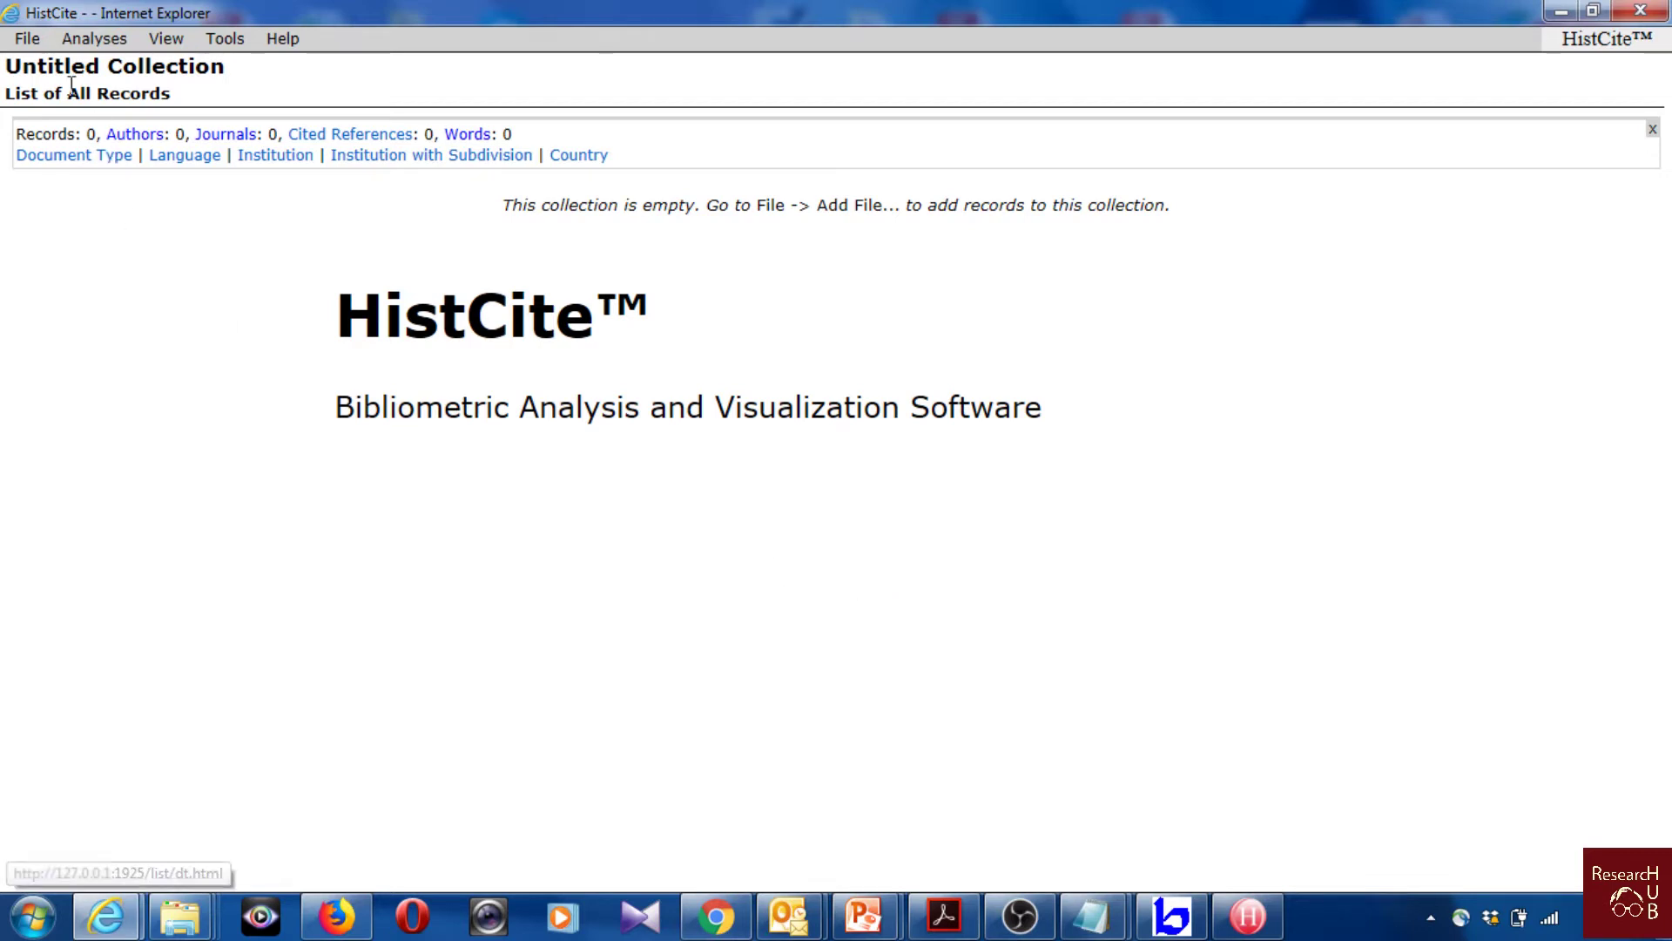
Step: Pick theory-IB-498.txt as the bibliography file to add to the untitled collection
click(27, 39)
click(38, 63)
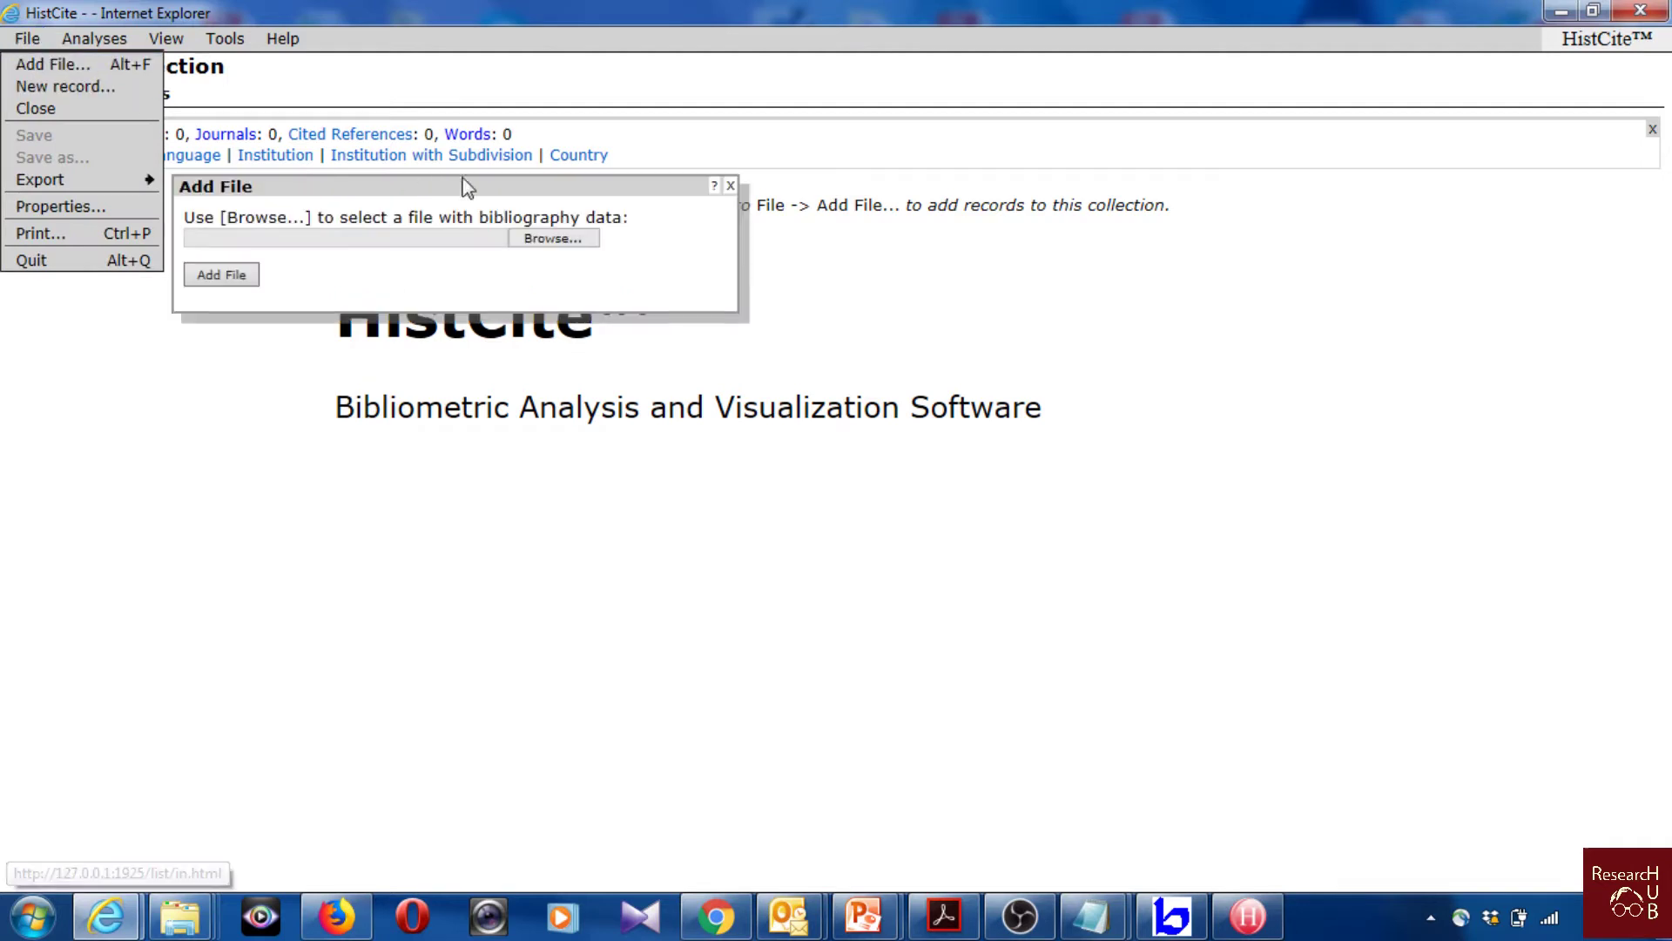
click(542, 237)
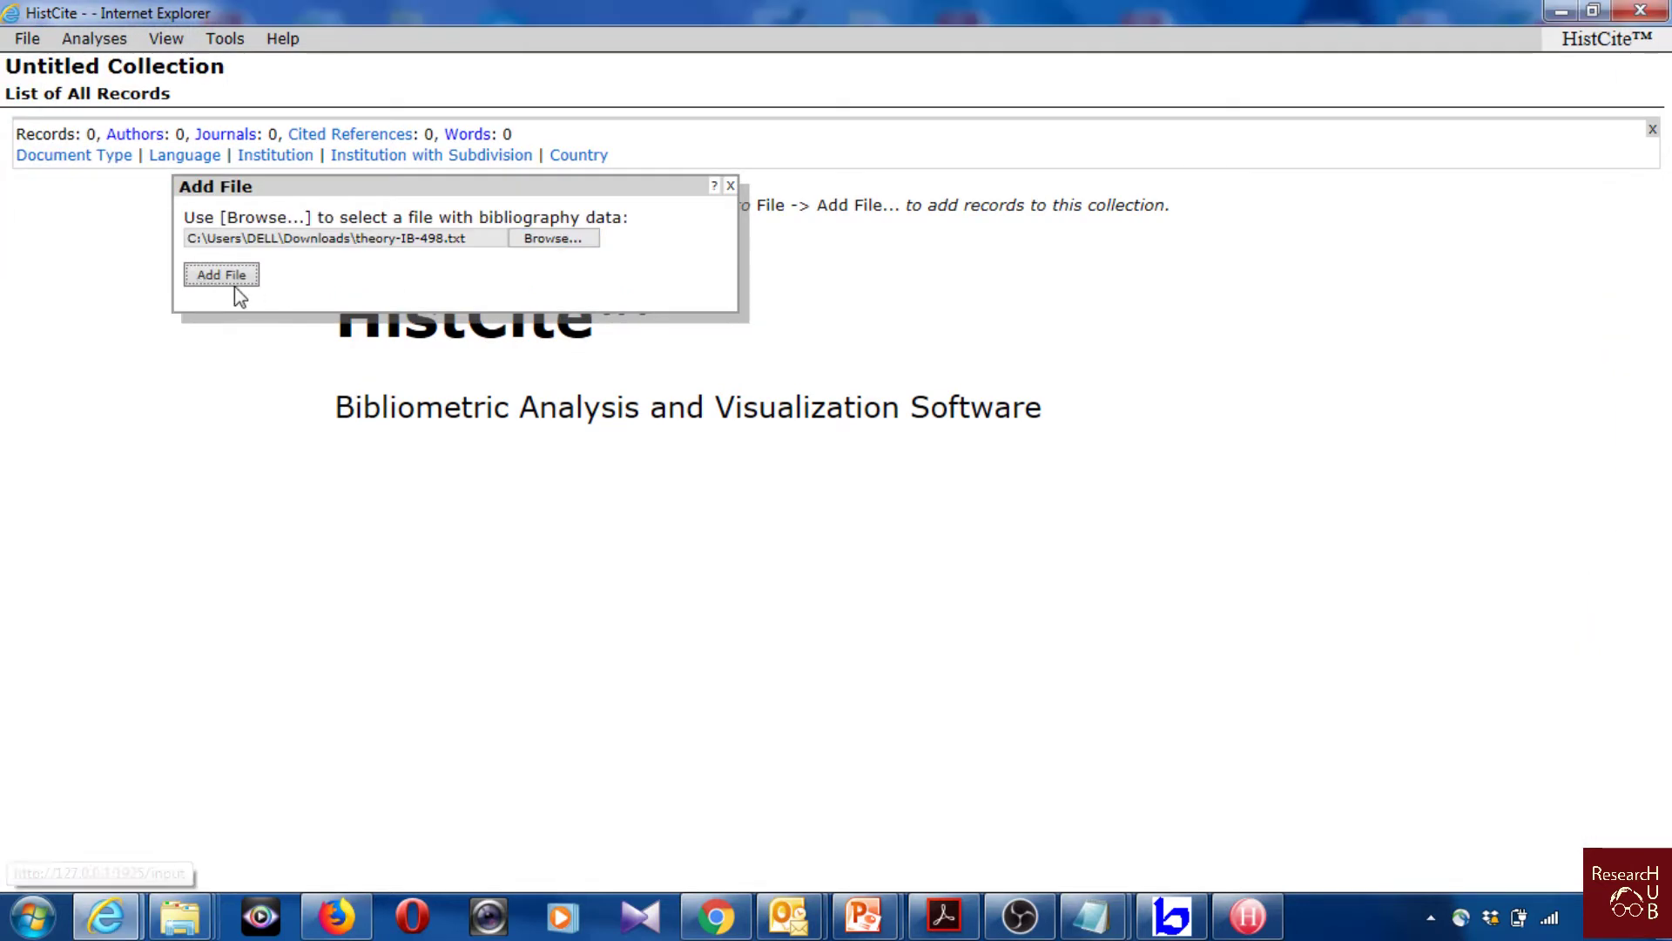
click(221, 274)
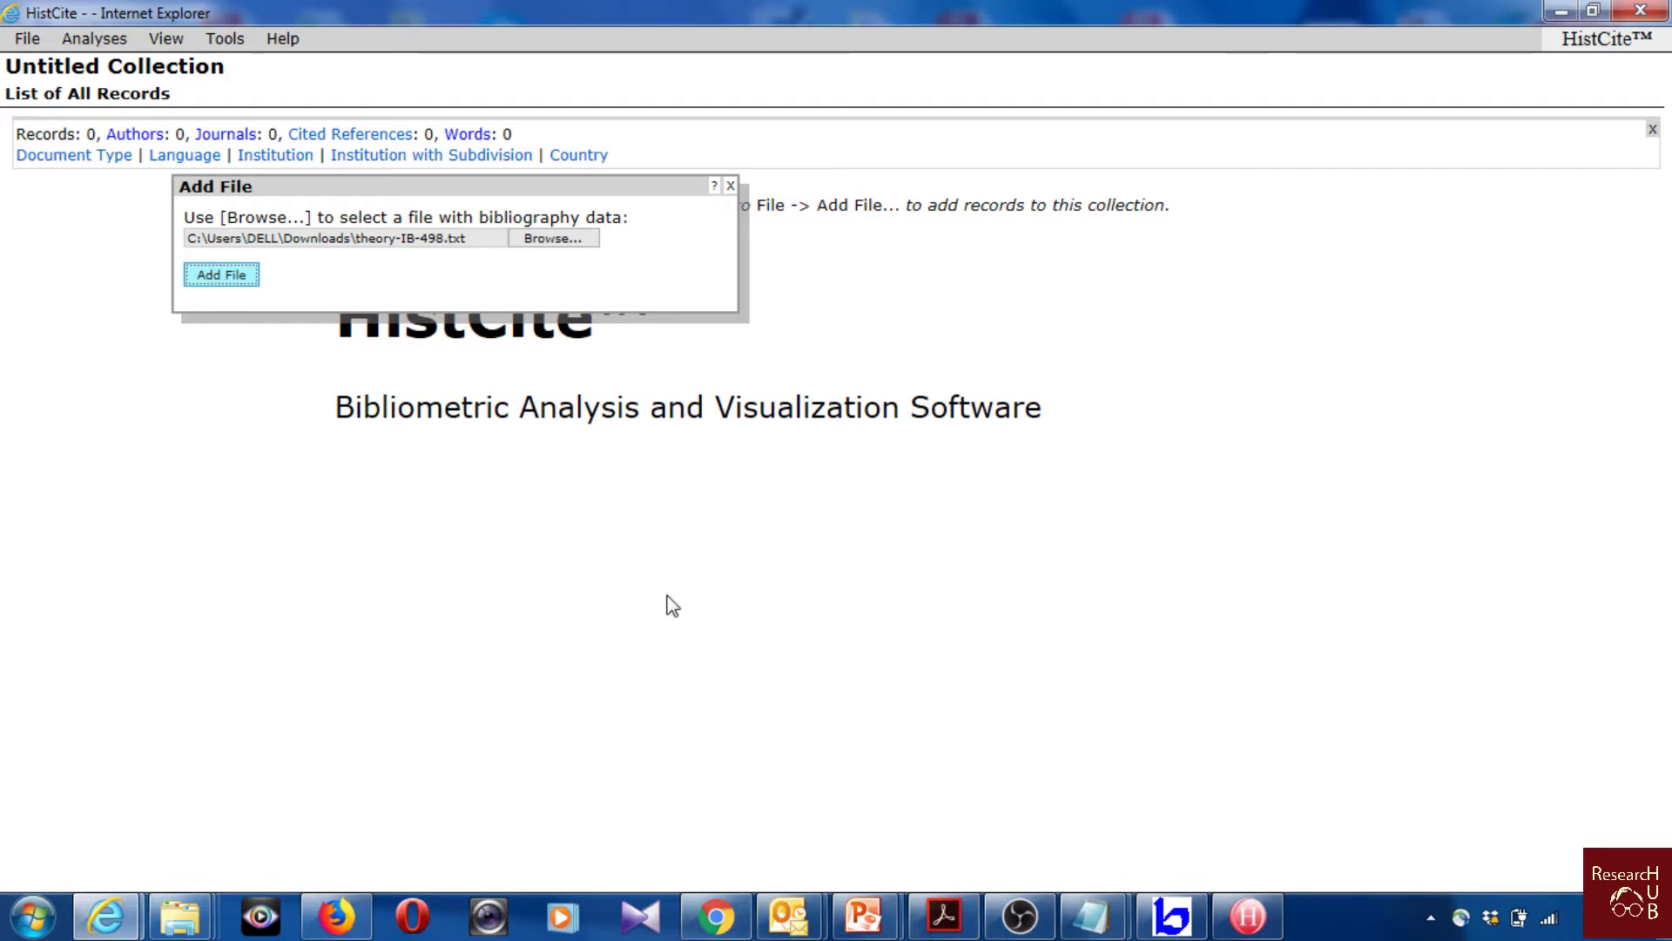
Step: Load the file and highlight its 498 records, 1114 authors, 163 journals, 28173 cited references and 1484 words
click(235, 277)
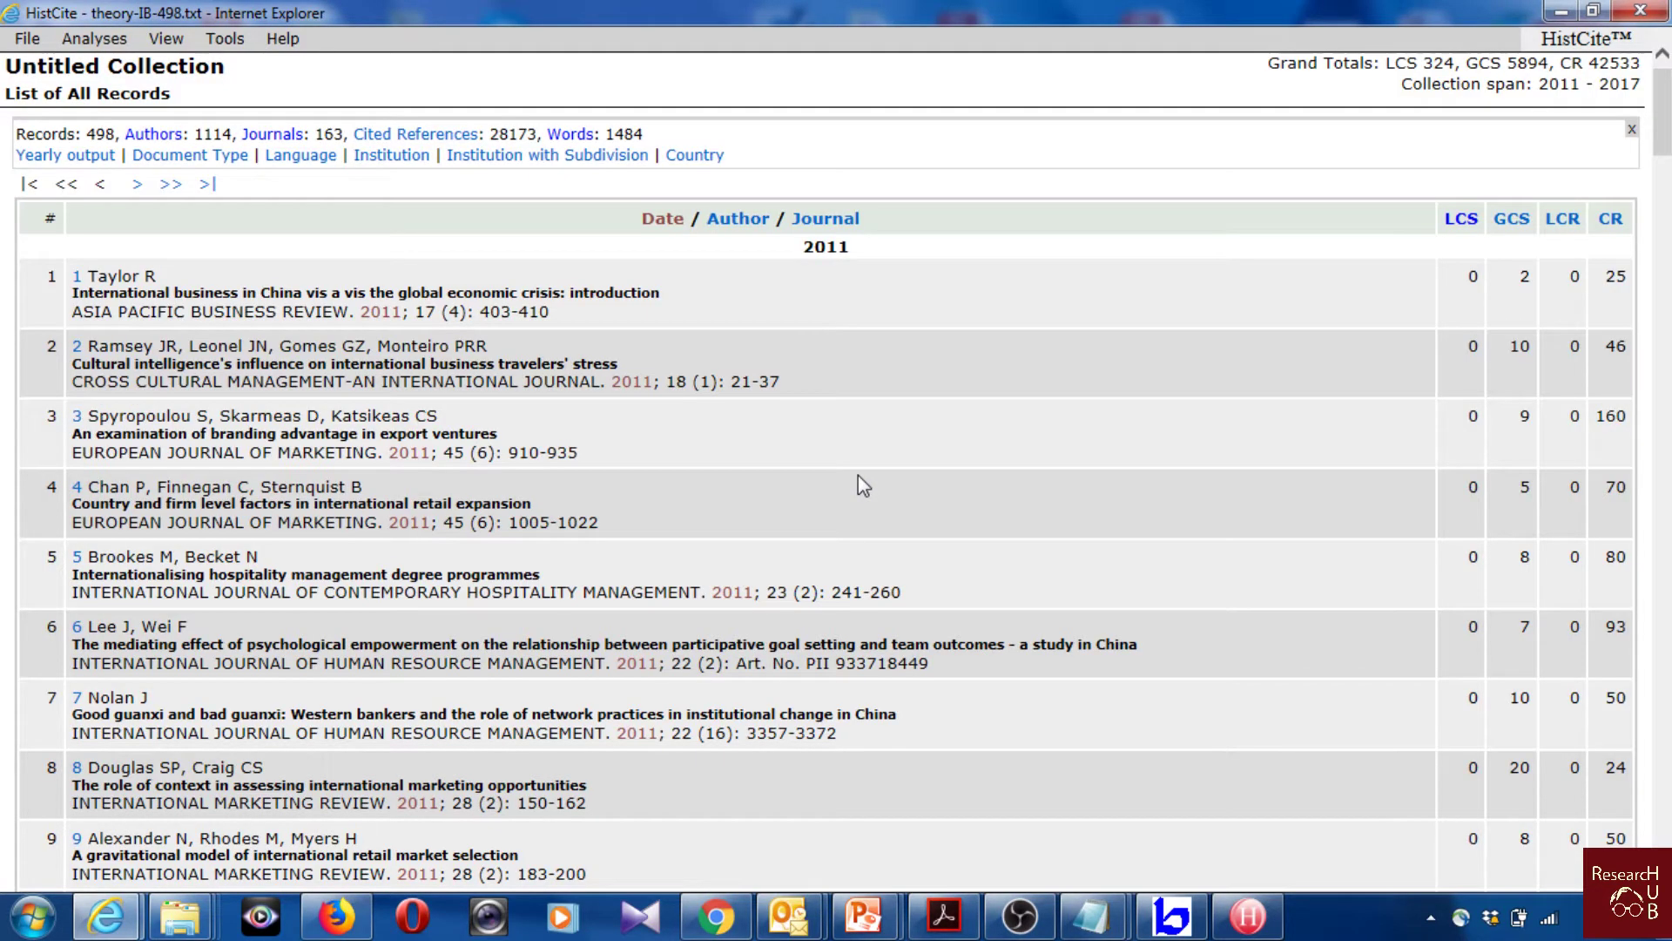
double_click(99, 133)
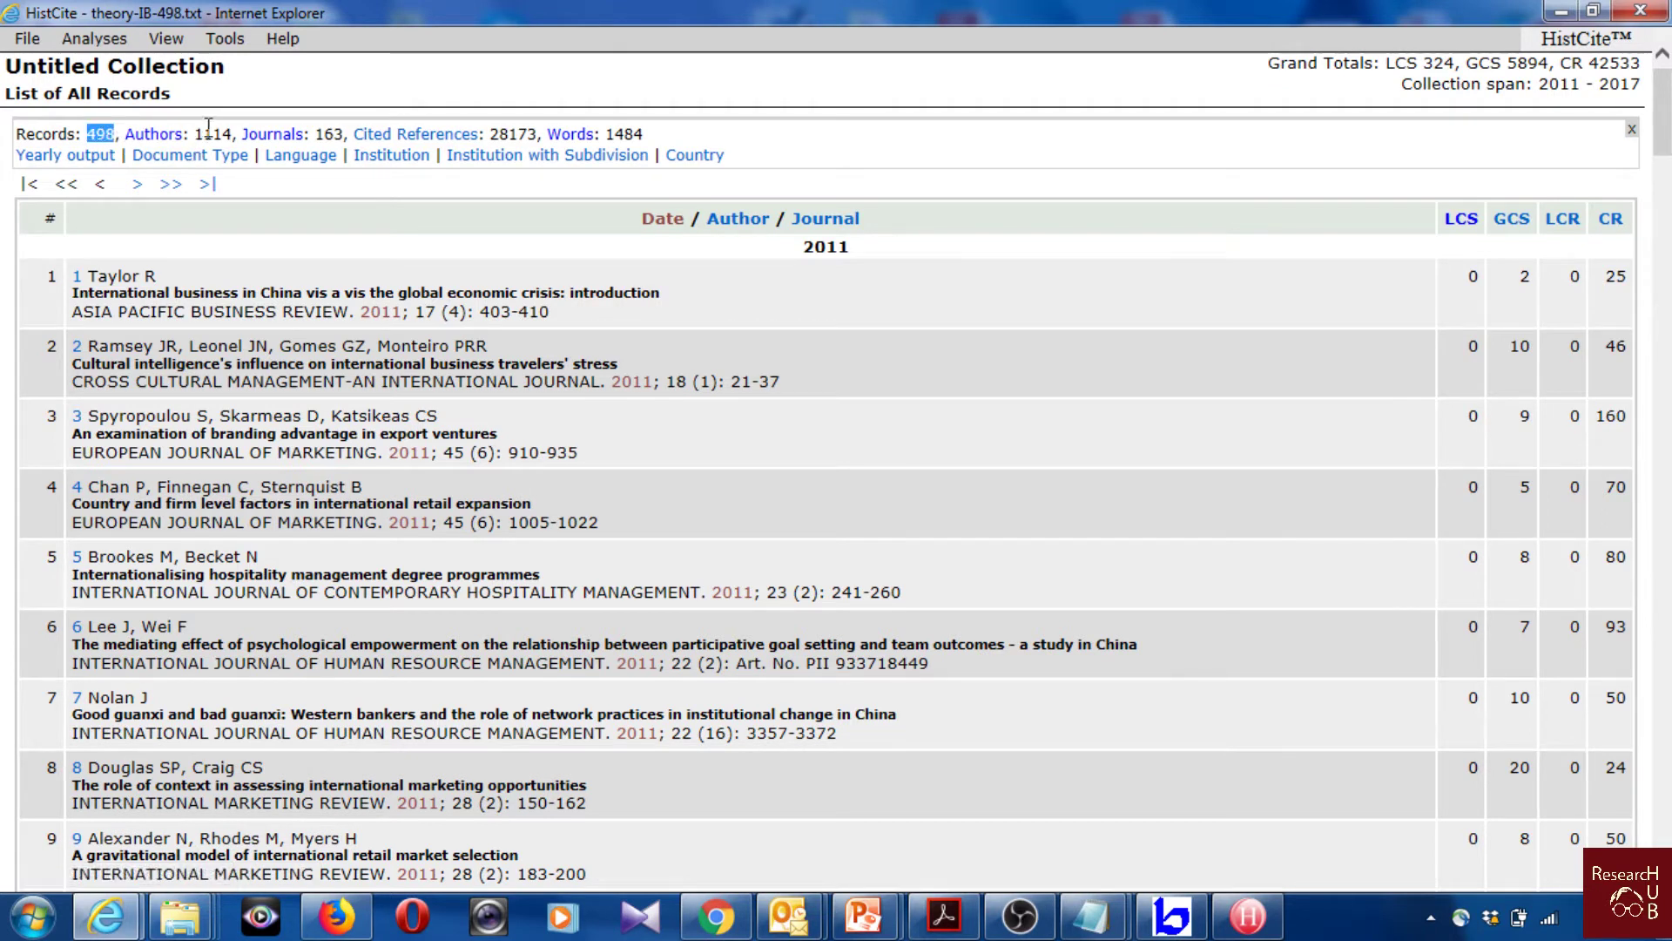
drag(194, 133, 227, 133)
drag(343, 133, 314, 133)
drag(540, 134, 487, 134)
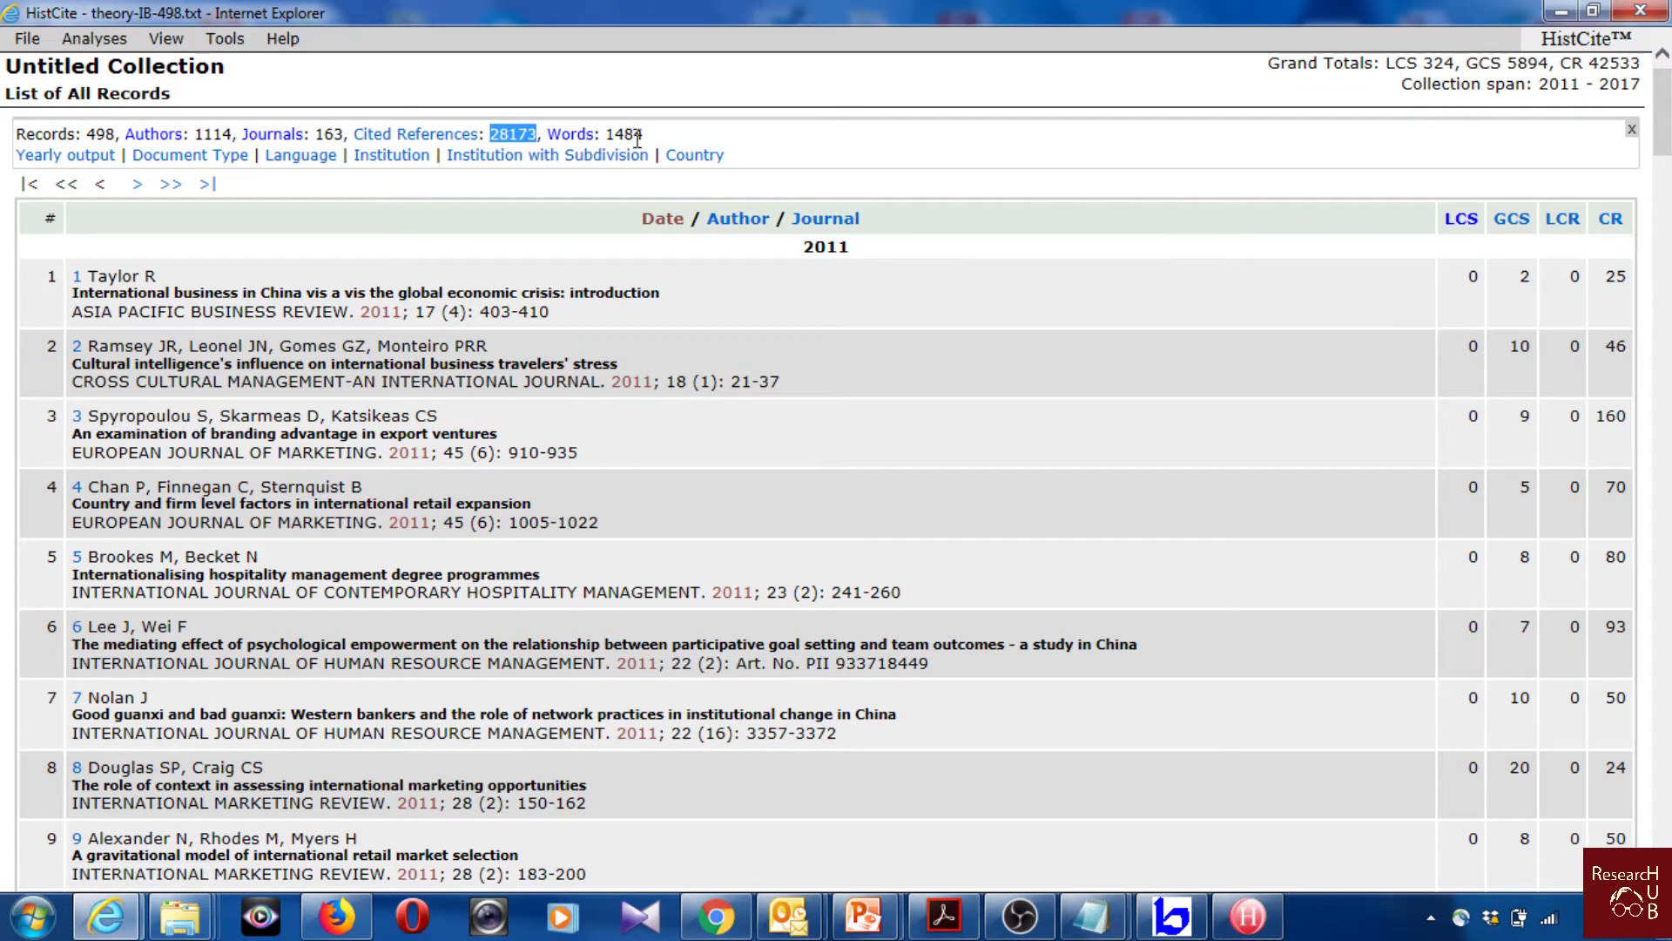
drag(604, 133, 654, 133)
click(850, 170)
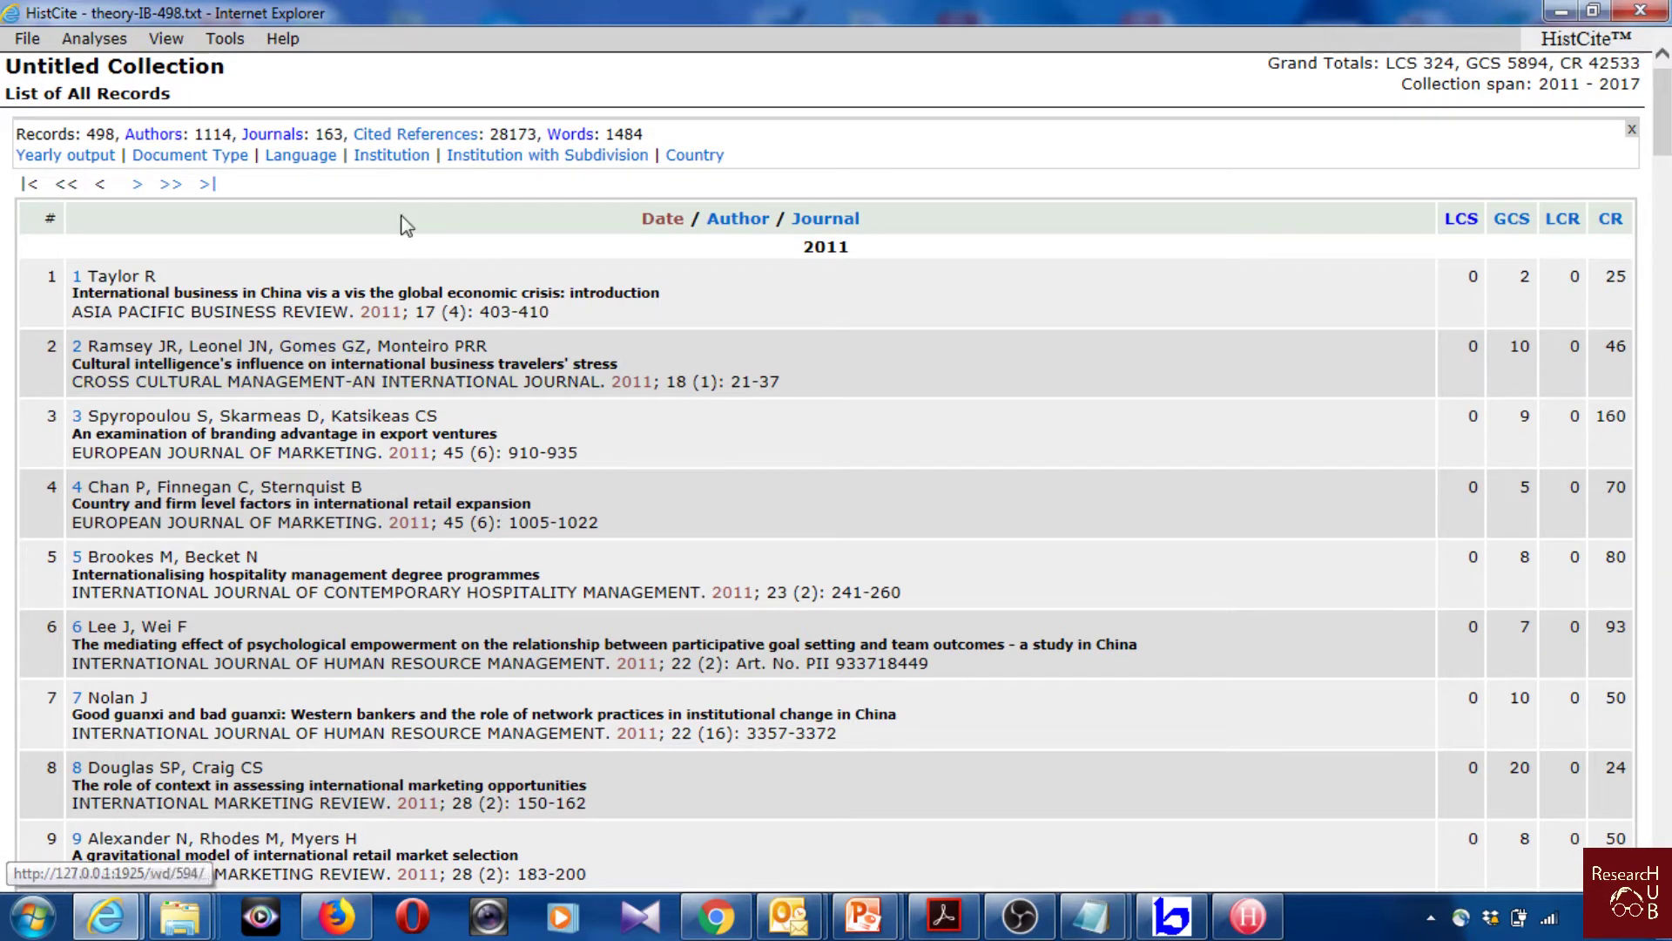
Step: Switch the record list to the Bibliometric view with LCS, GCS, LCSb and LCSe columns
click(230, 40)
mouse_move(165, 40)
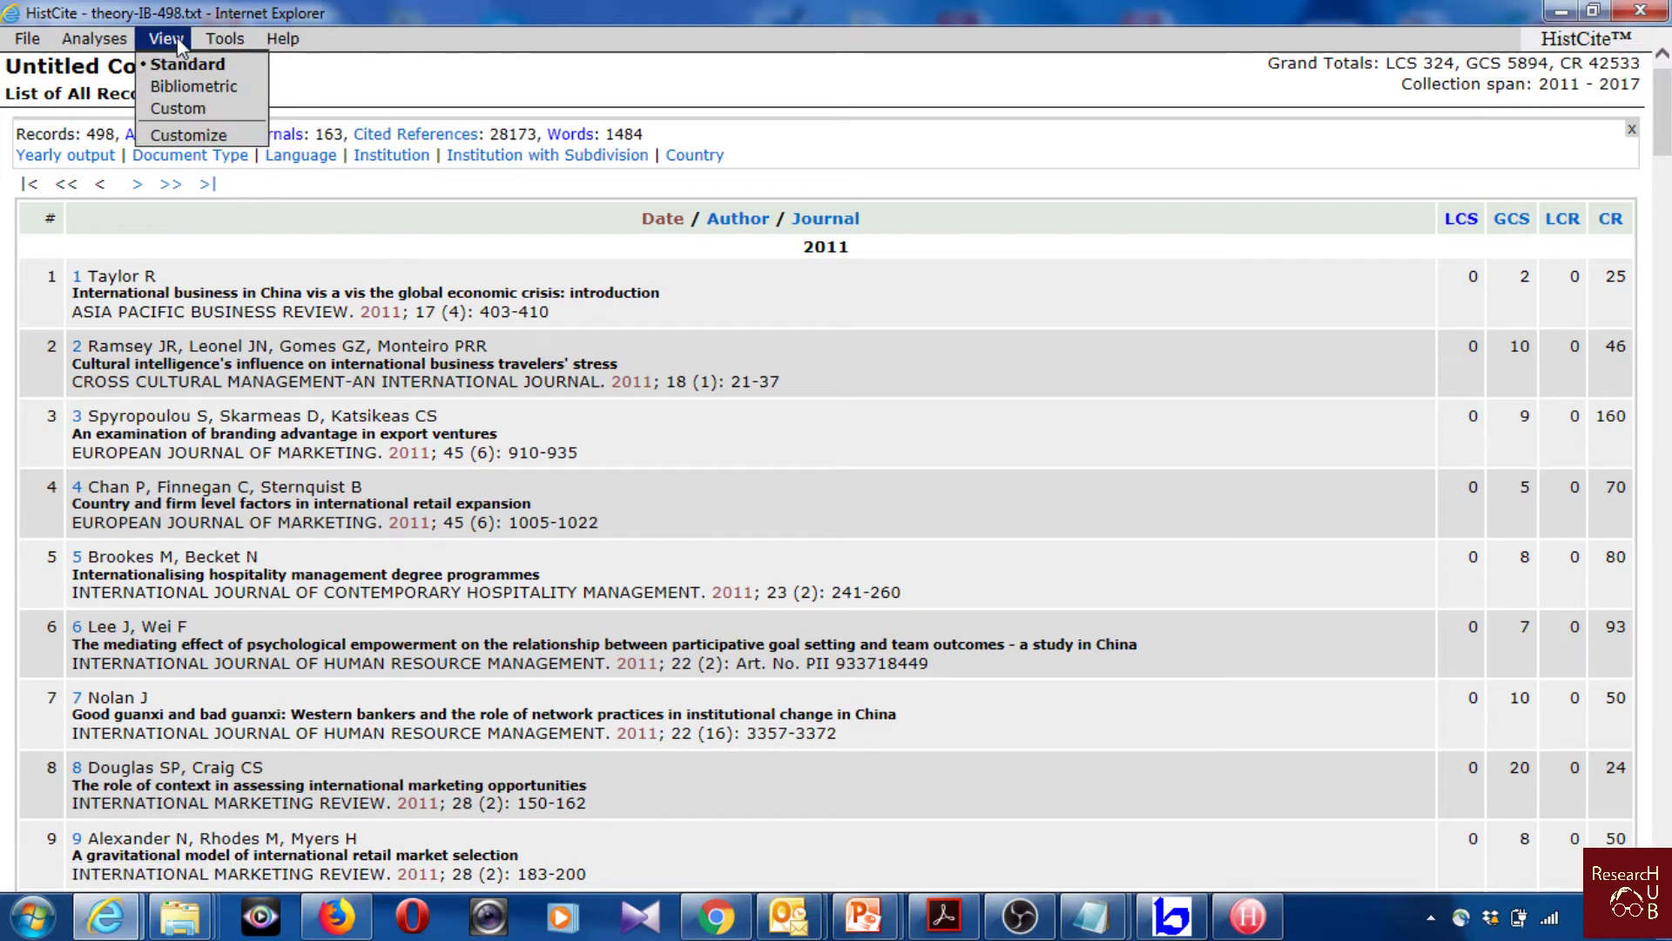
click(193, 87)
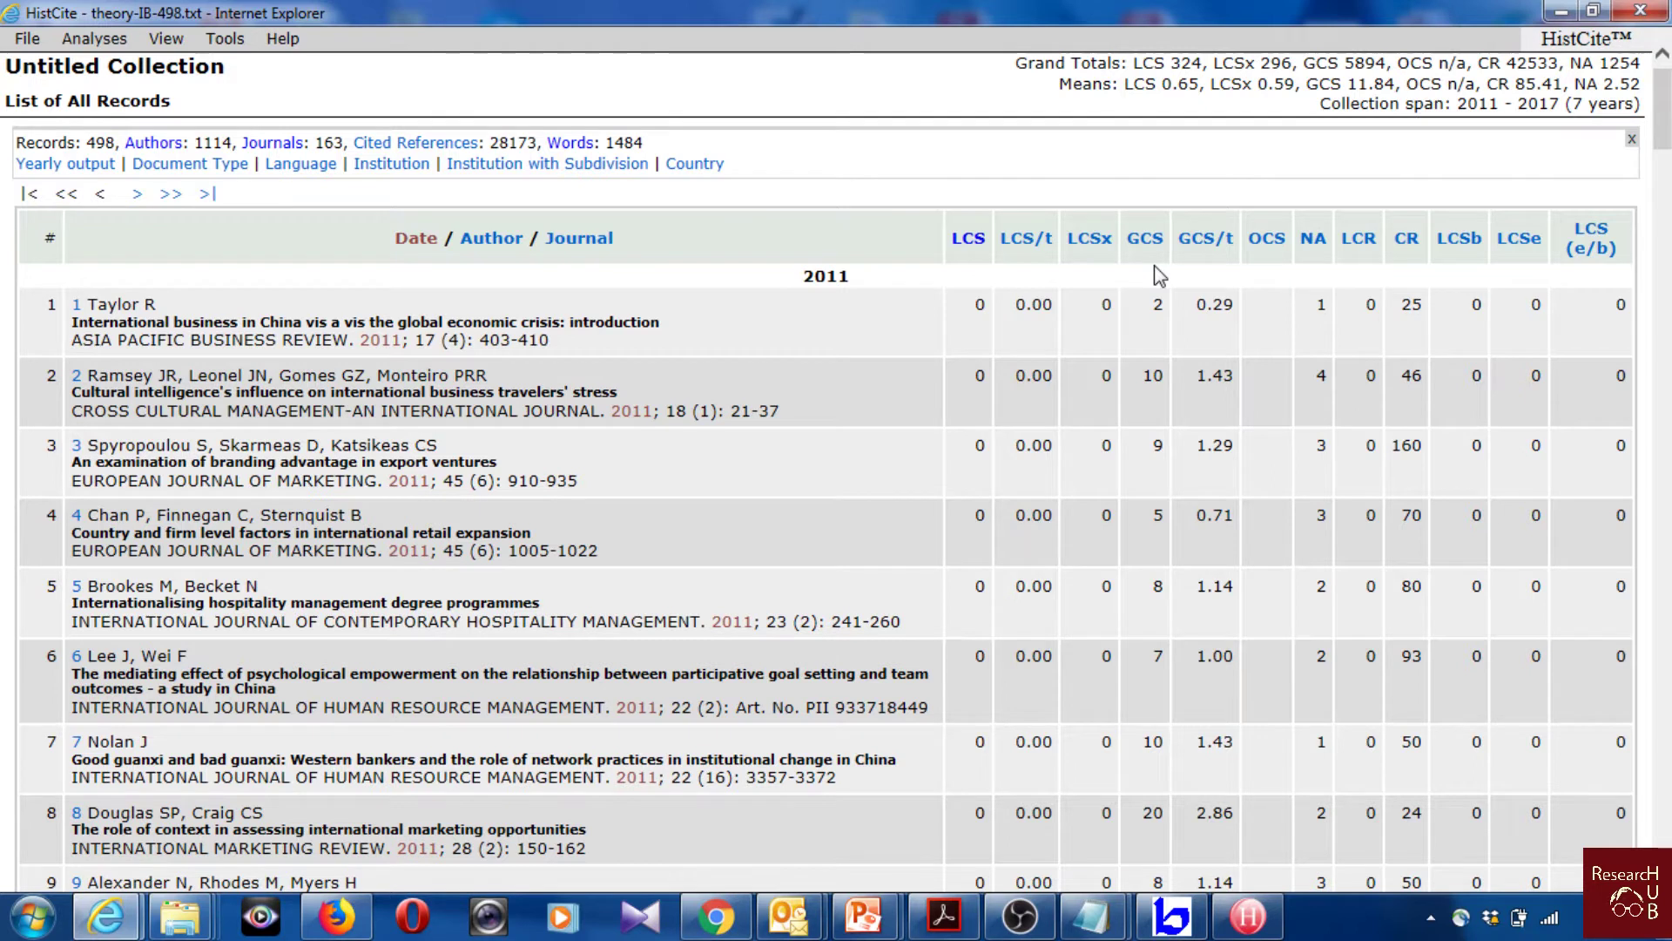
Step: Sort the records by LCS, note row 1's LCS/t of 2.67, then re-sort by GCS
click(967, 241)
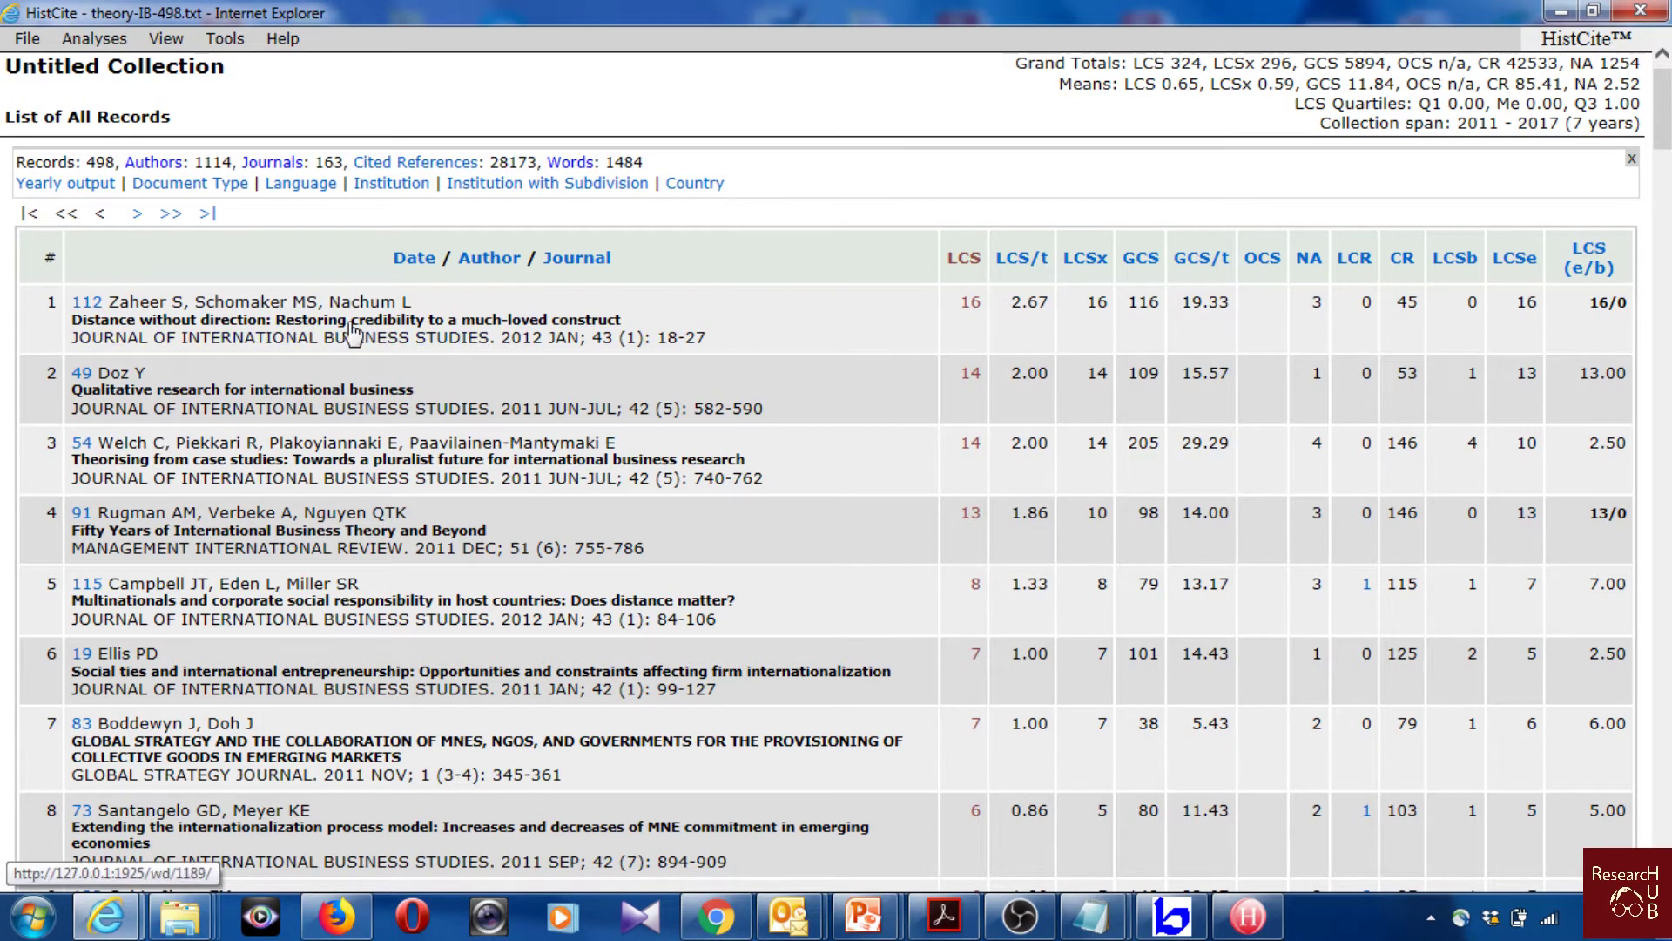
mouse_move(322, 351)
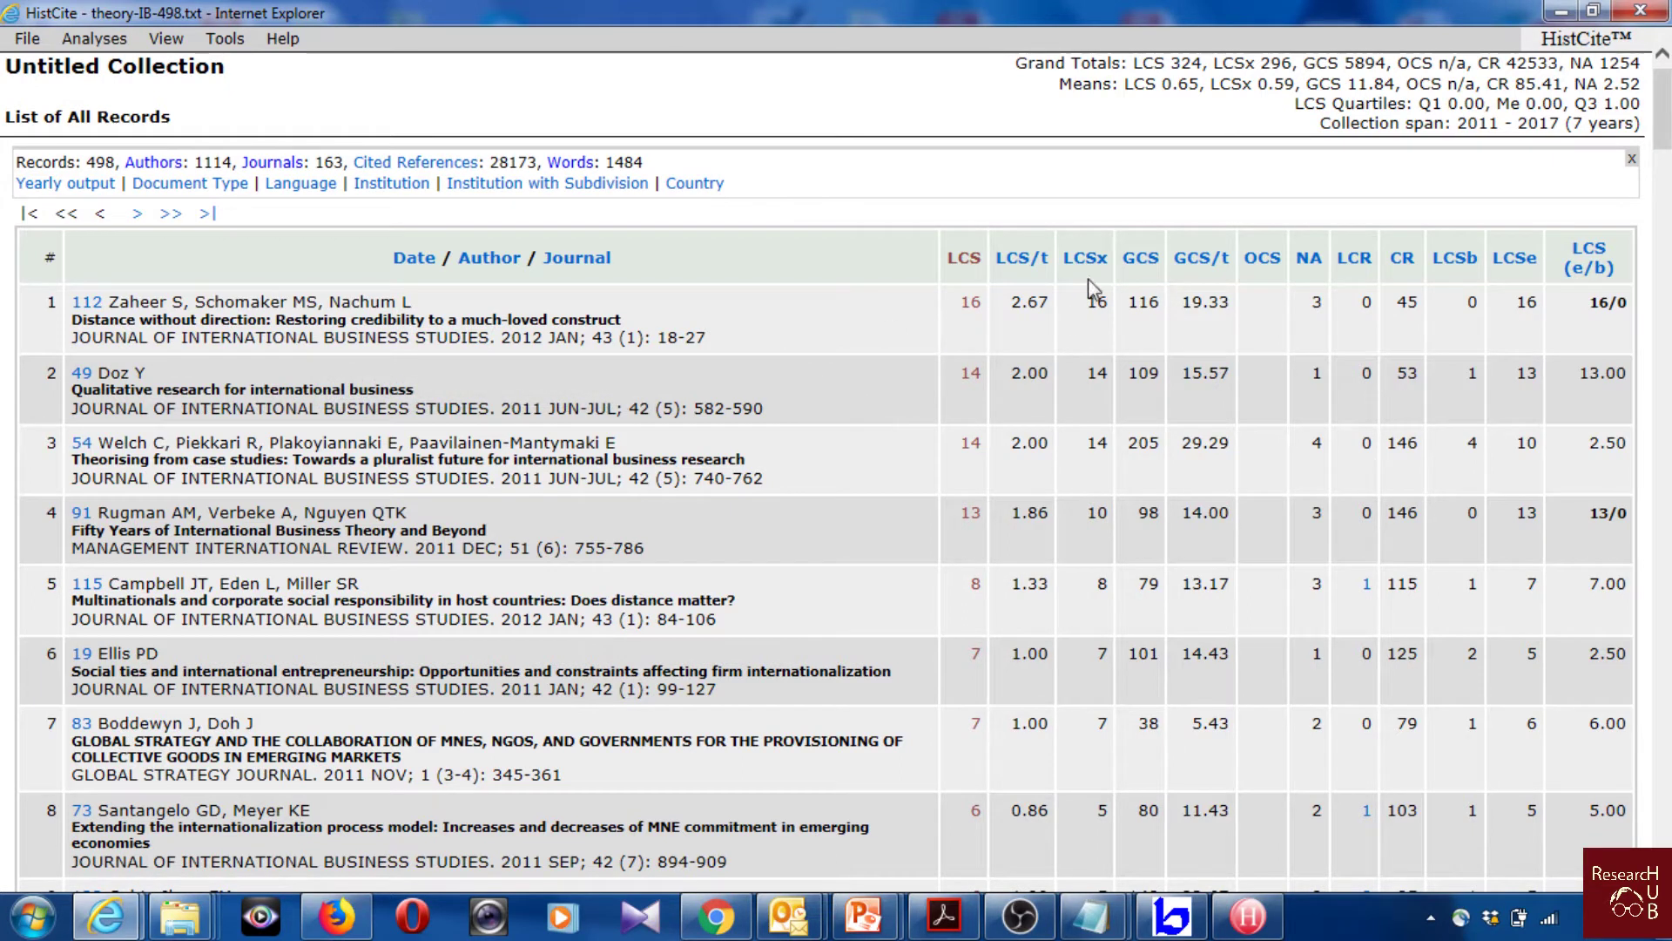
drag(1010, 301, 1056, 302)
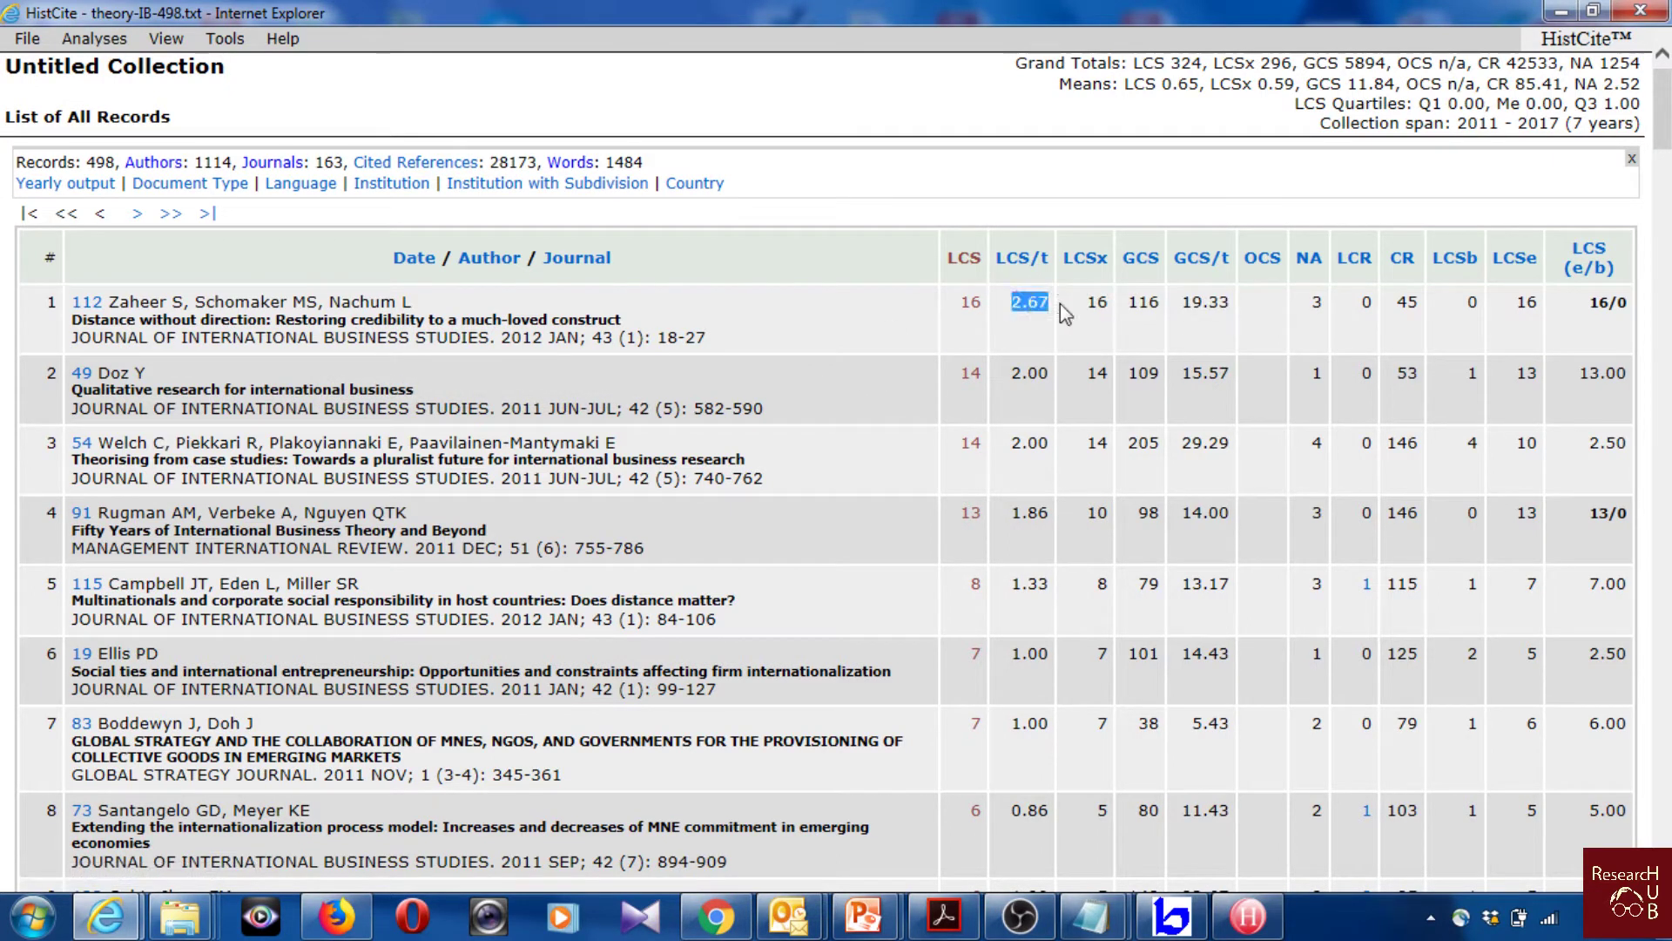
click(1138, 270)
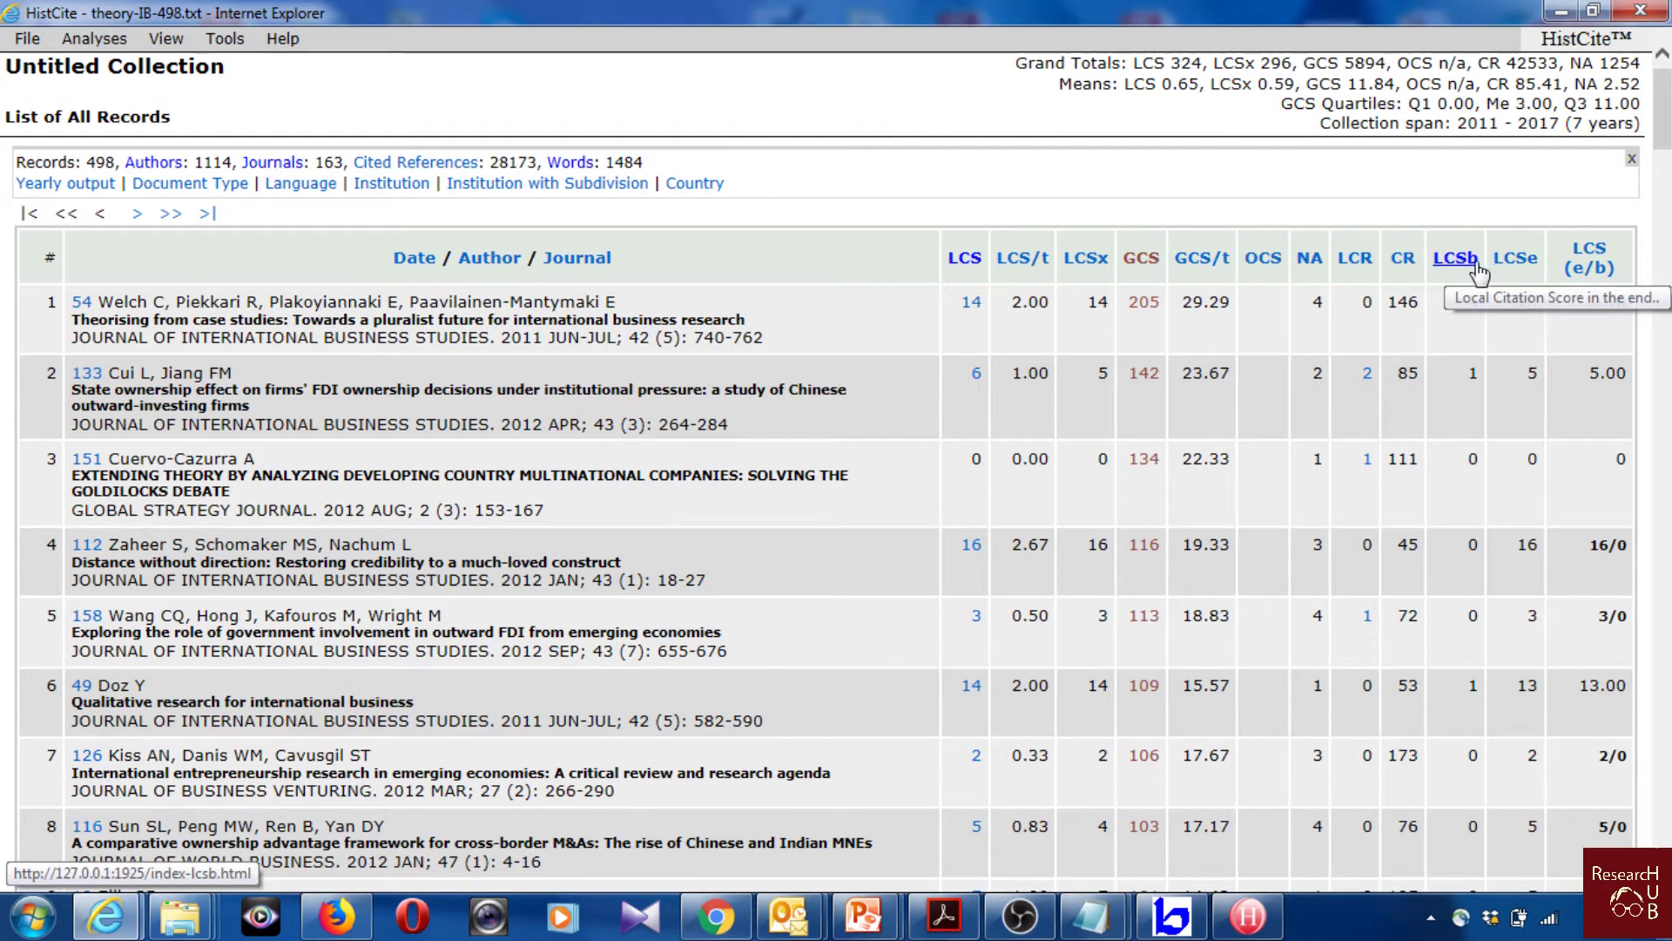
Step: Rank the records by LCSe, then by LCSb, then by the LCS (e/b) ratio
click(1514, 263)
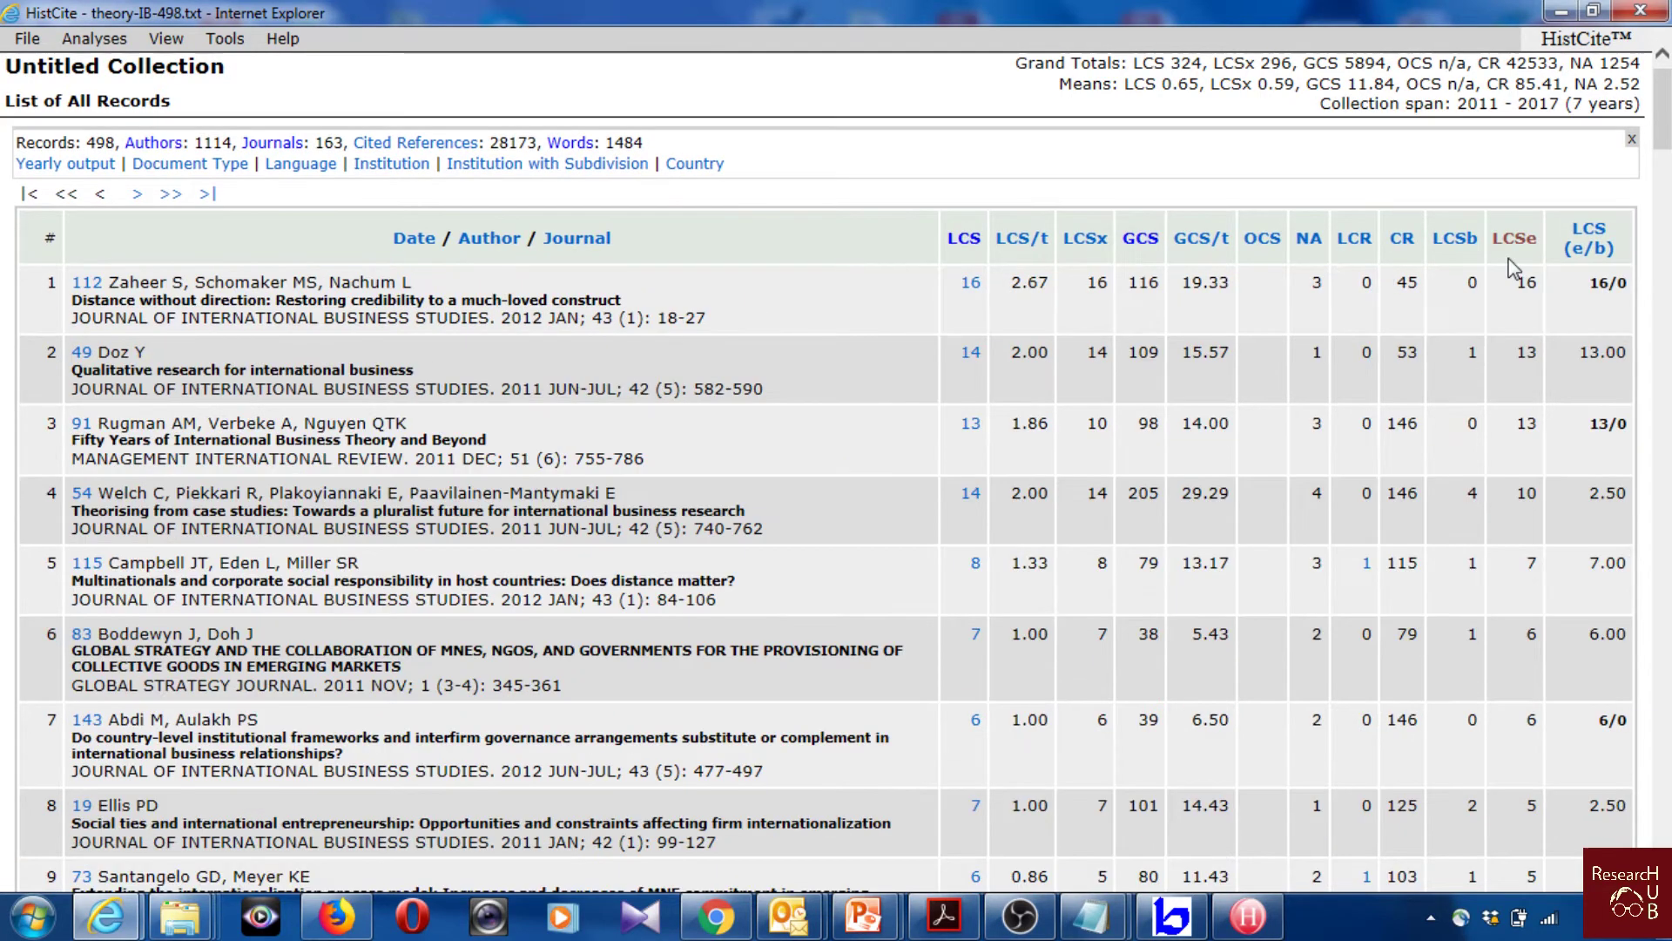
click(1452, 246)
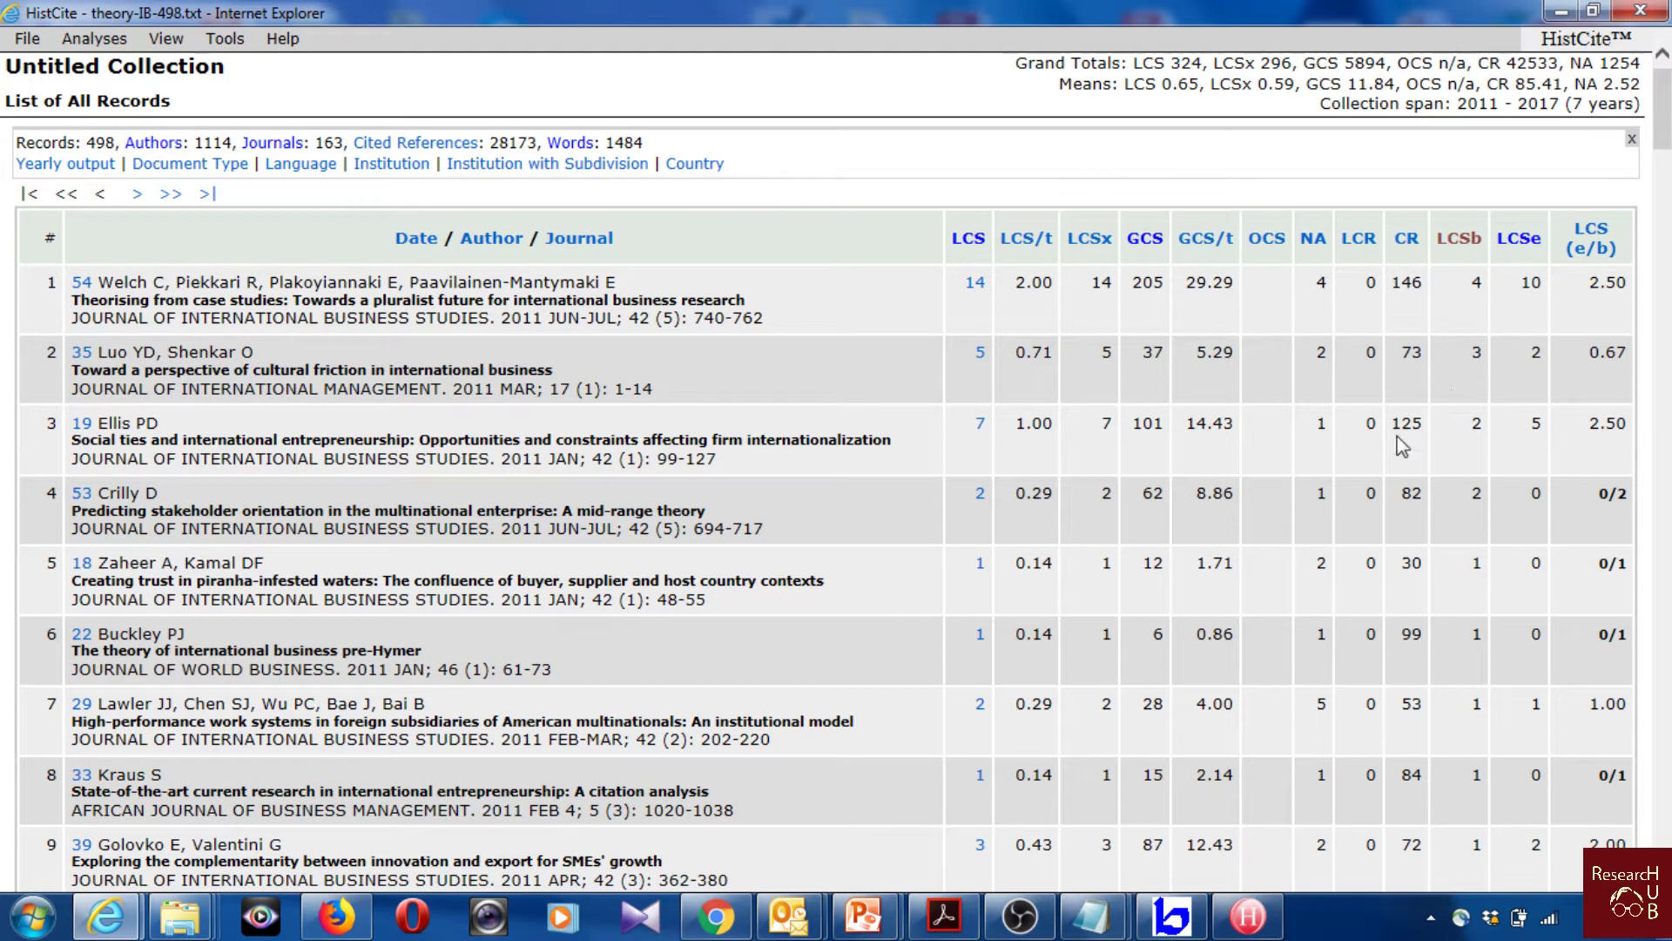
click(1599, 246)
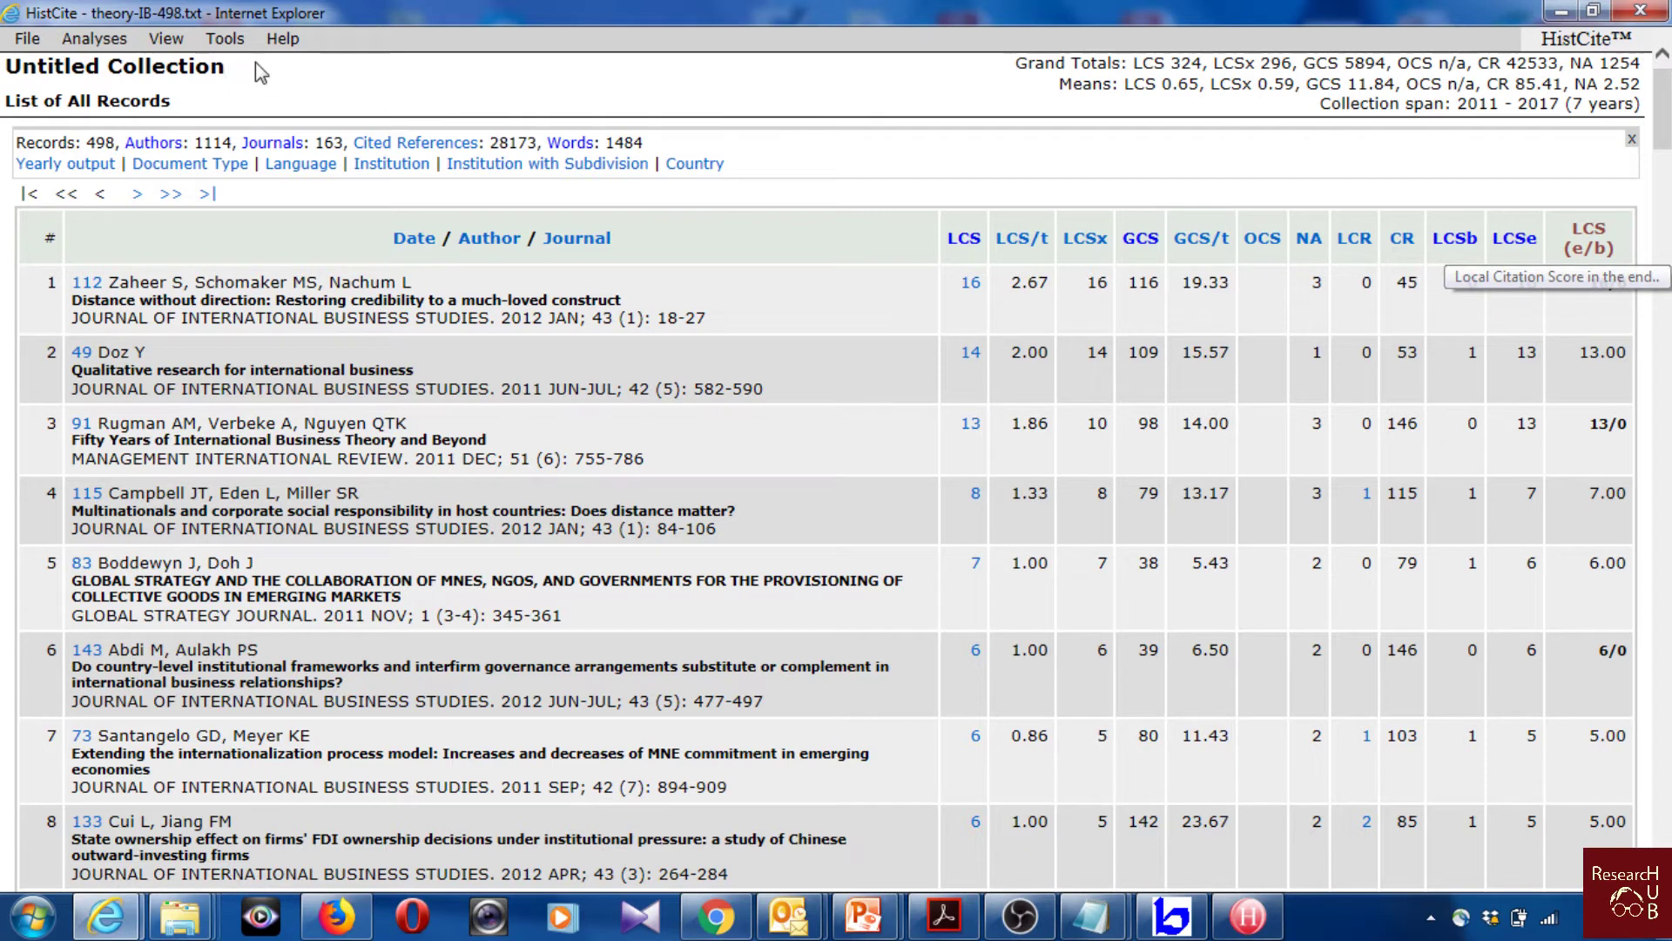
click(225, 40)
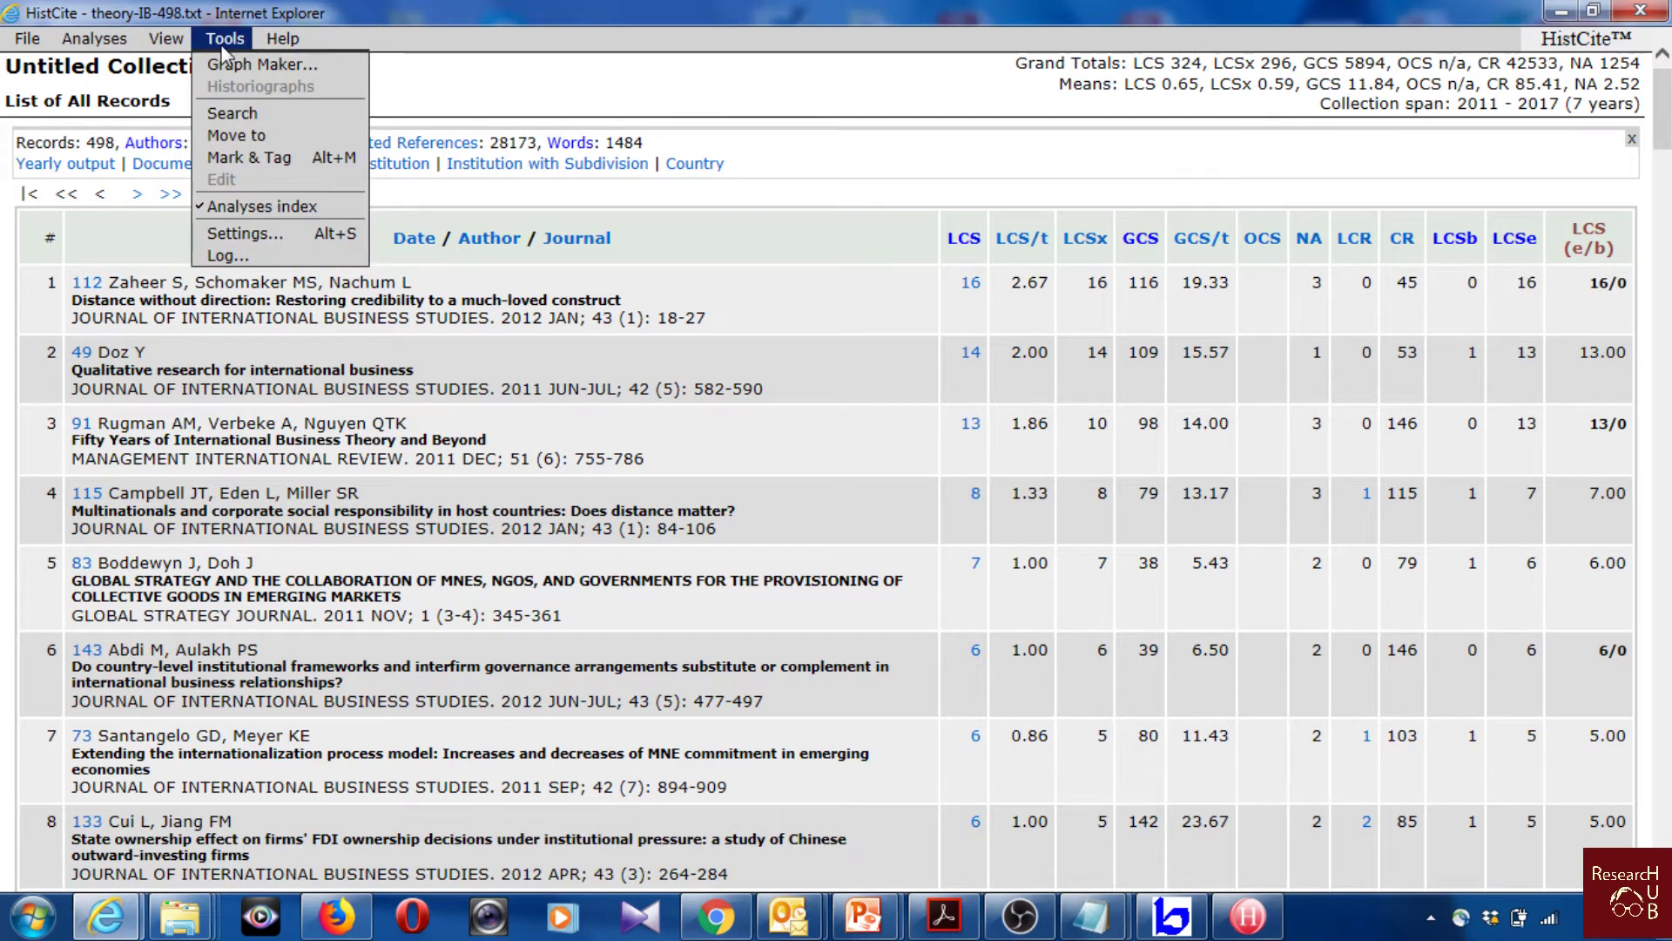
Step: In Settings, change the LCSe and LCSb periods to 2 years and close the window
click(275, 239)
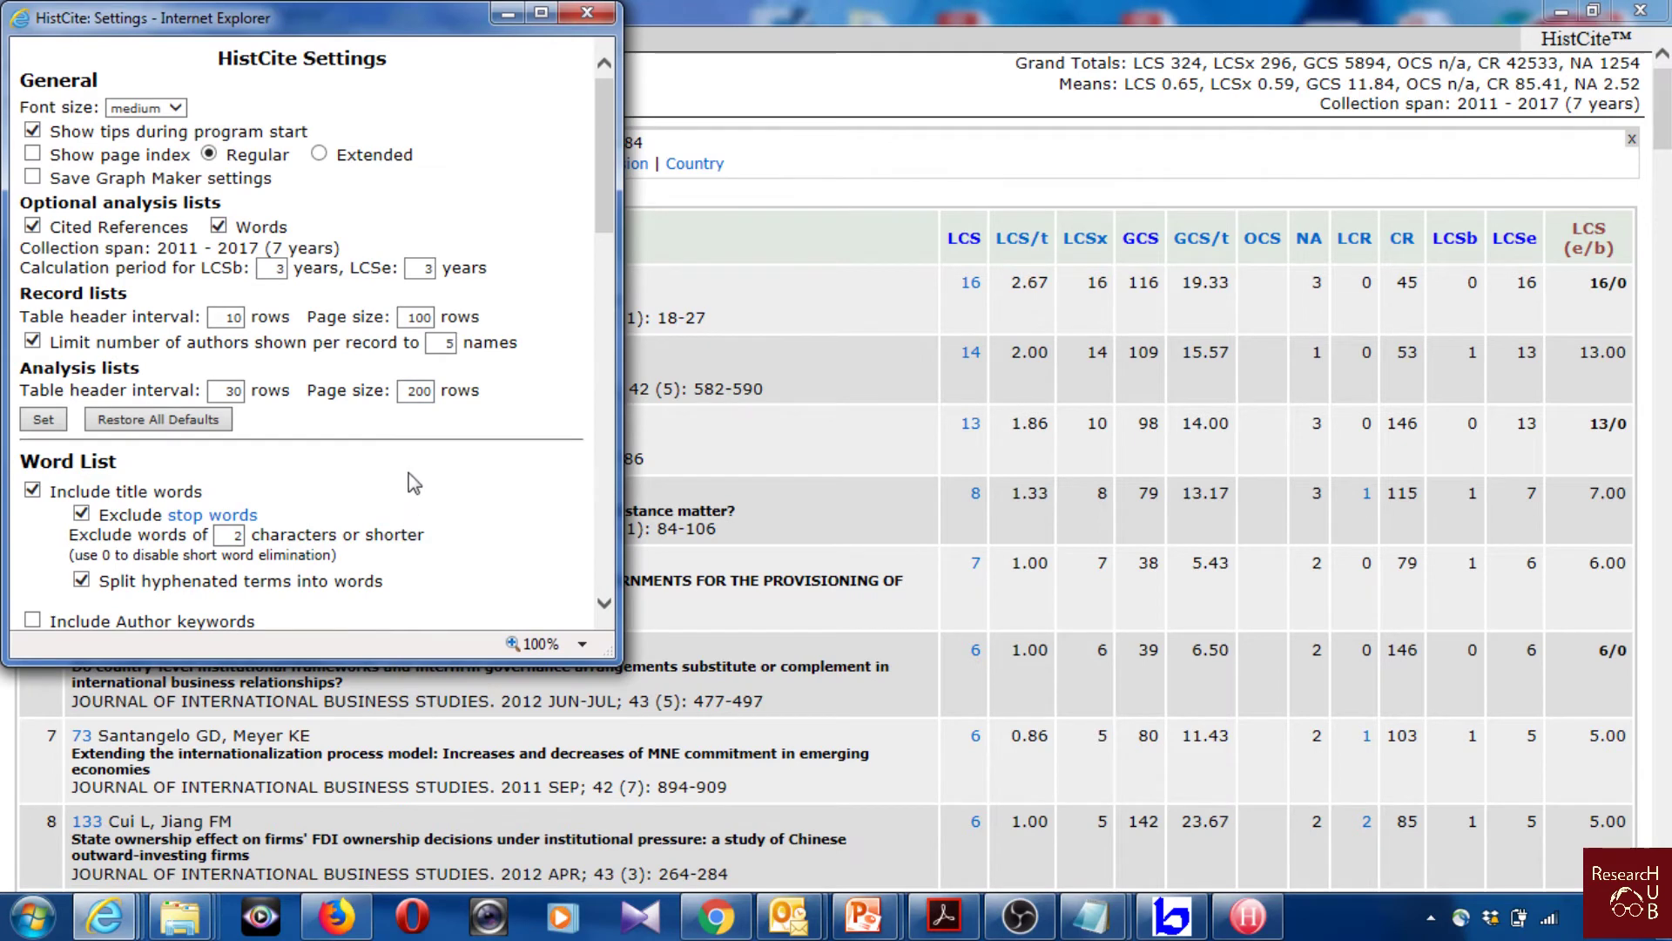
scroll(409, 474, down, 10)
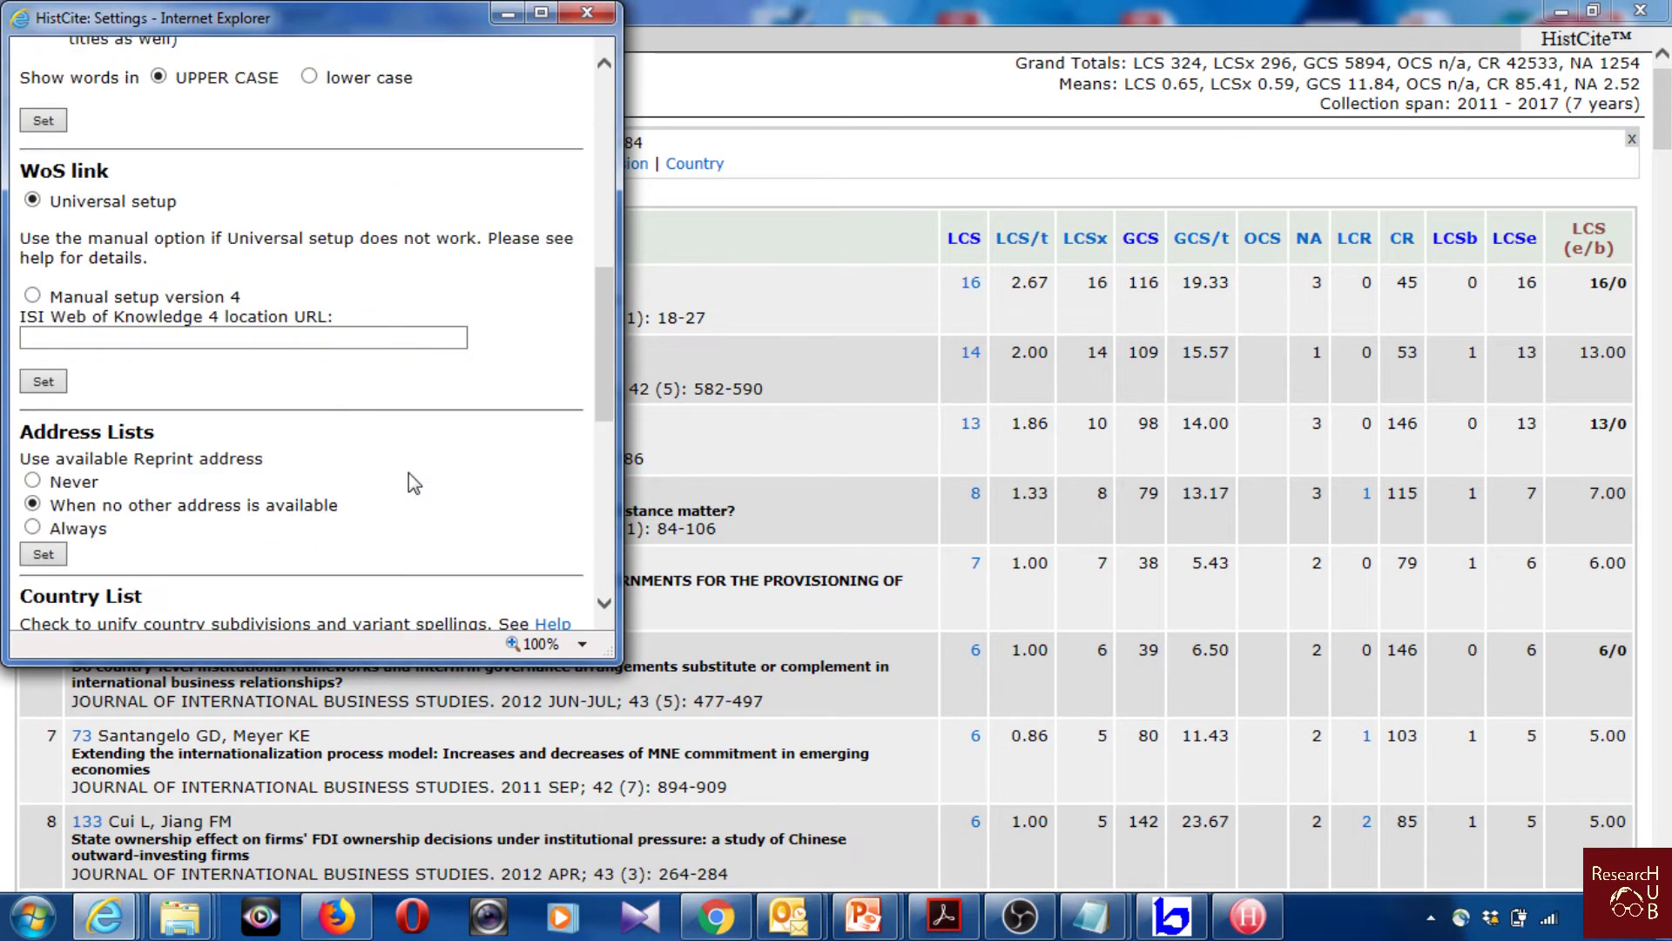
scroll(414, 484, up, 5)
scroll(418, 435, down, 12)
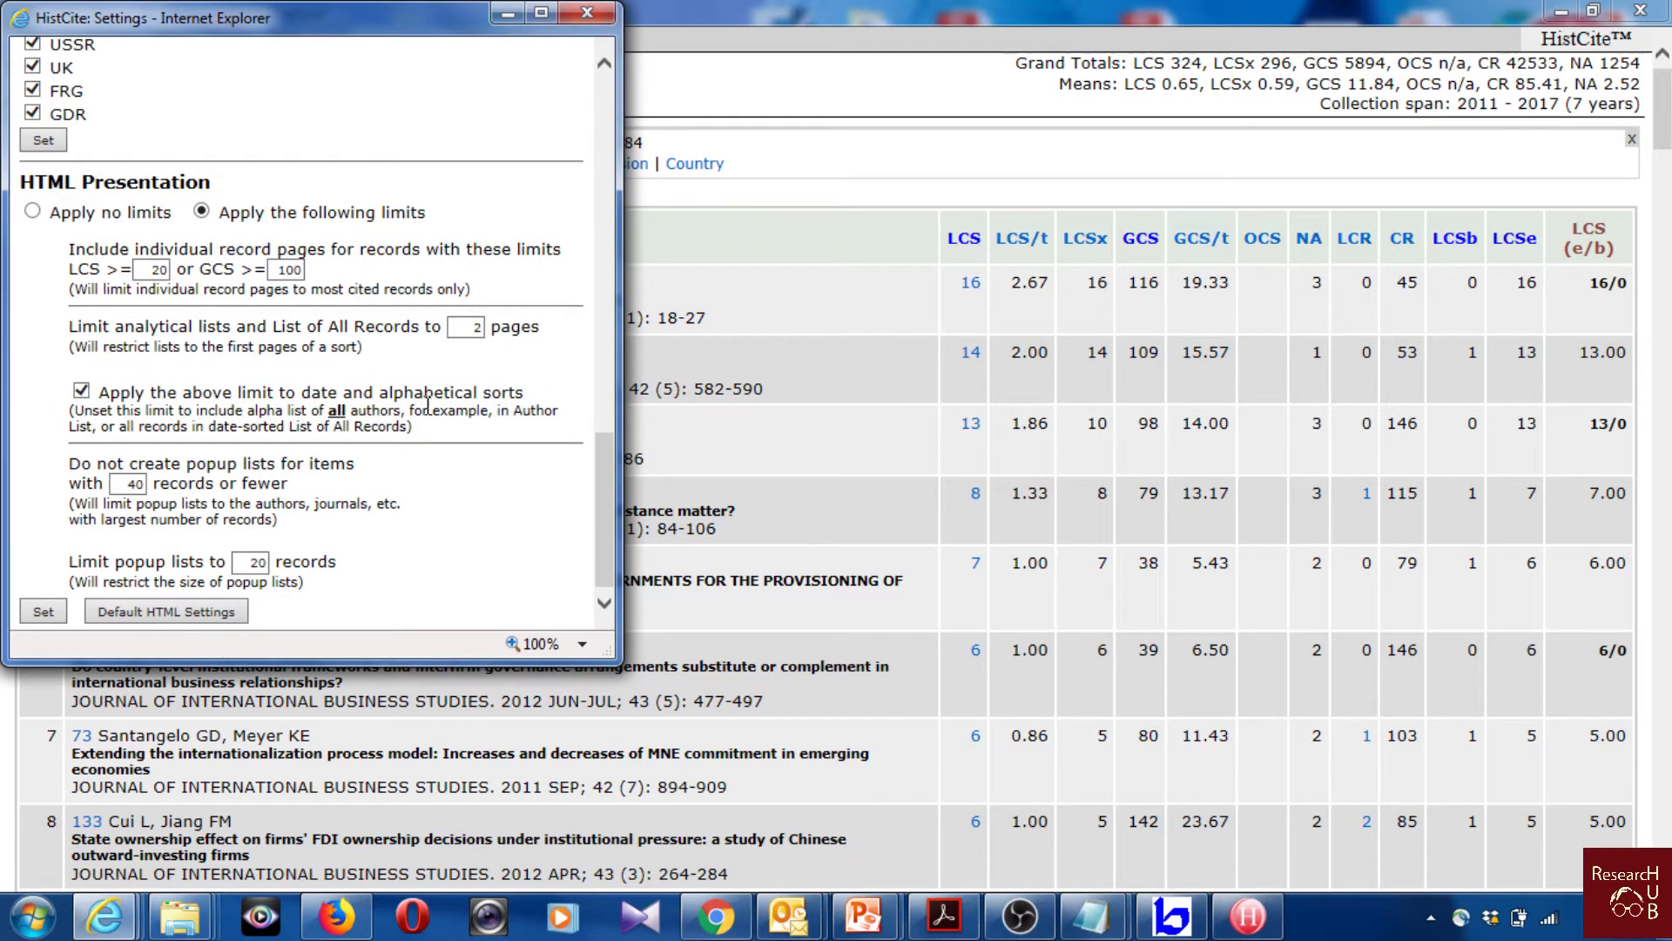
scroll(427, 405, down, 1)
scroll(440, 398, up, 10)
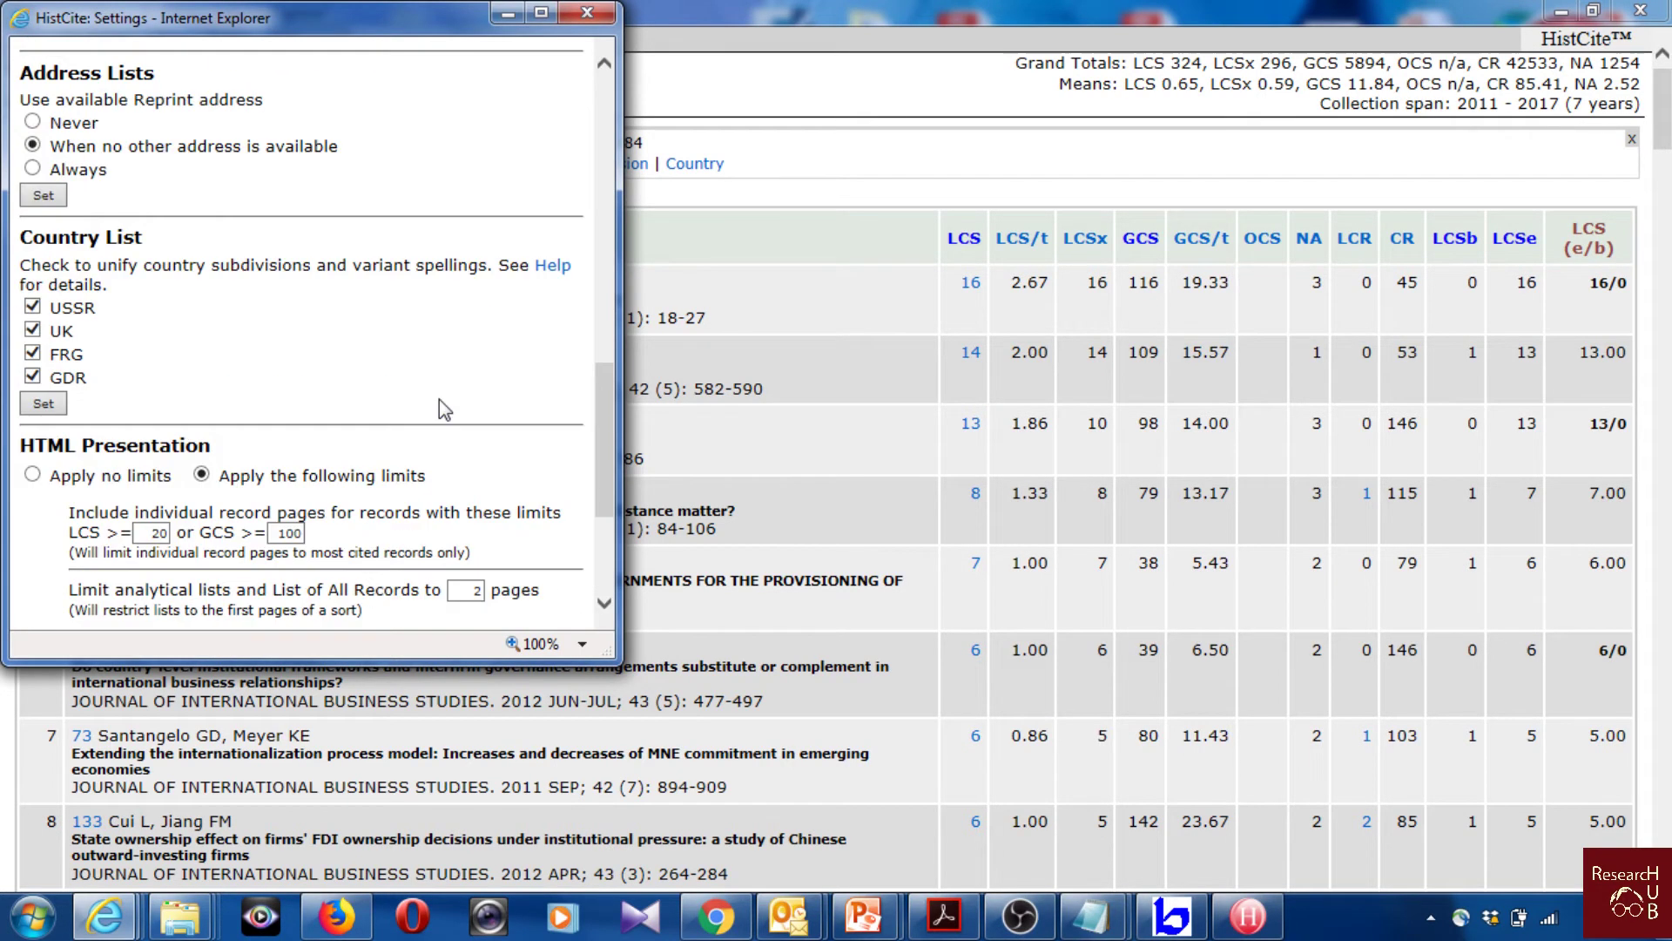
scroll(345, 364, up, 5)
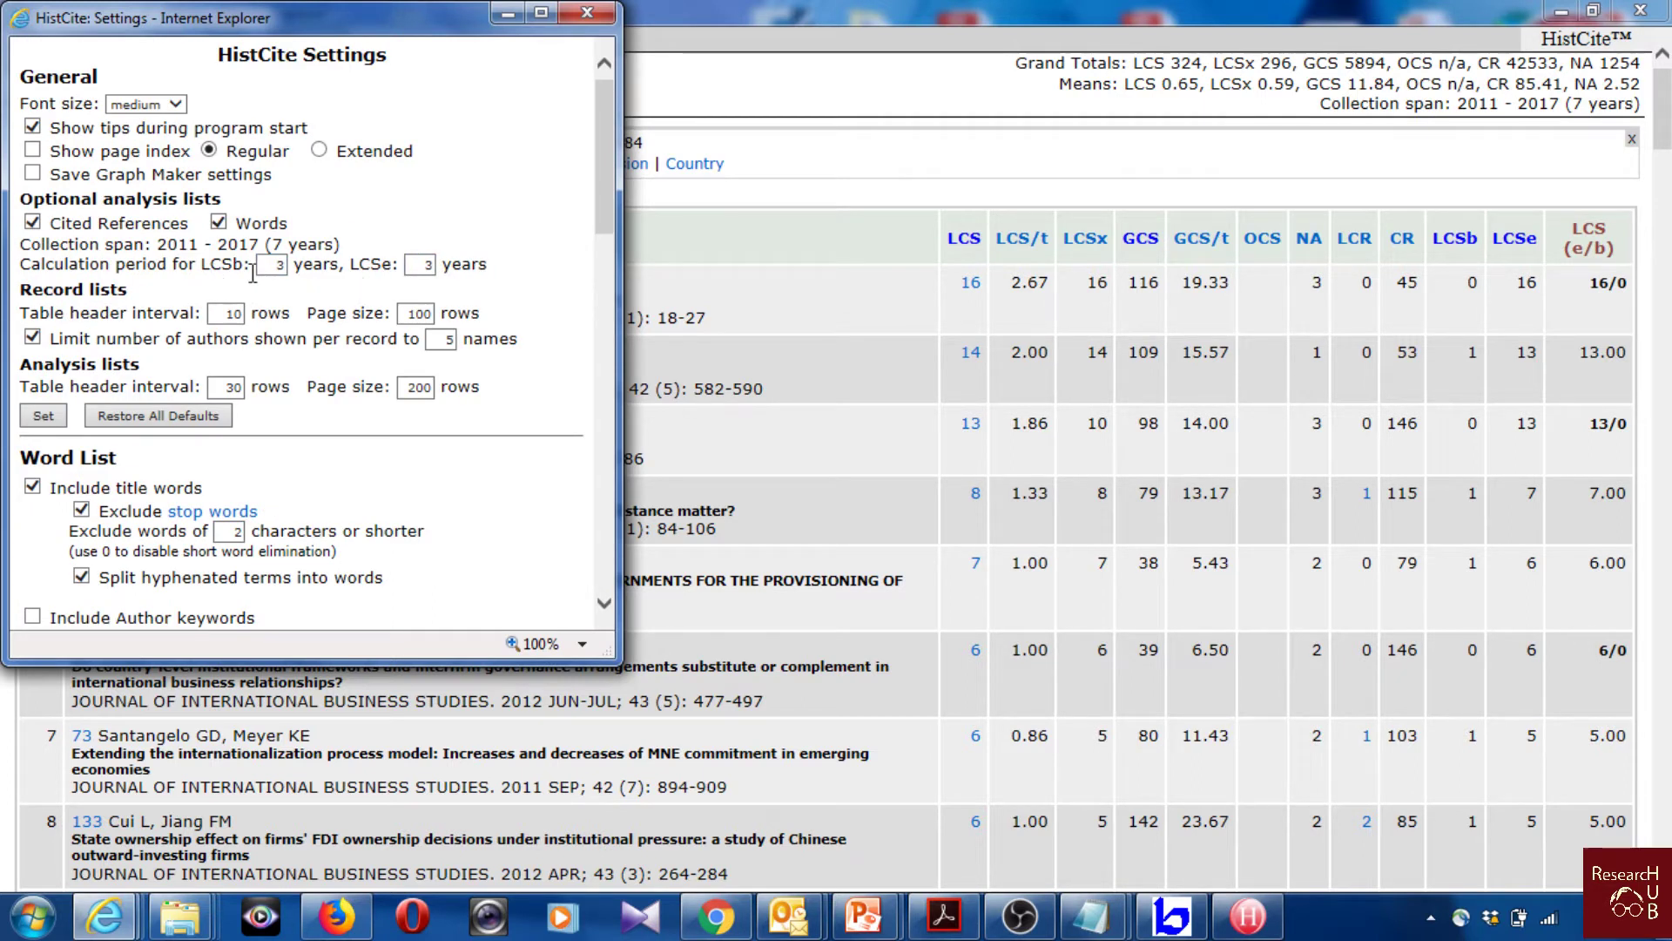
double_click(424, 271)
text(2)
double_click(270, 270)
text(2)
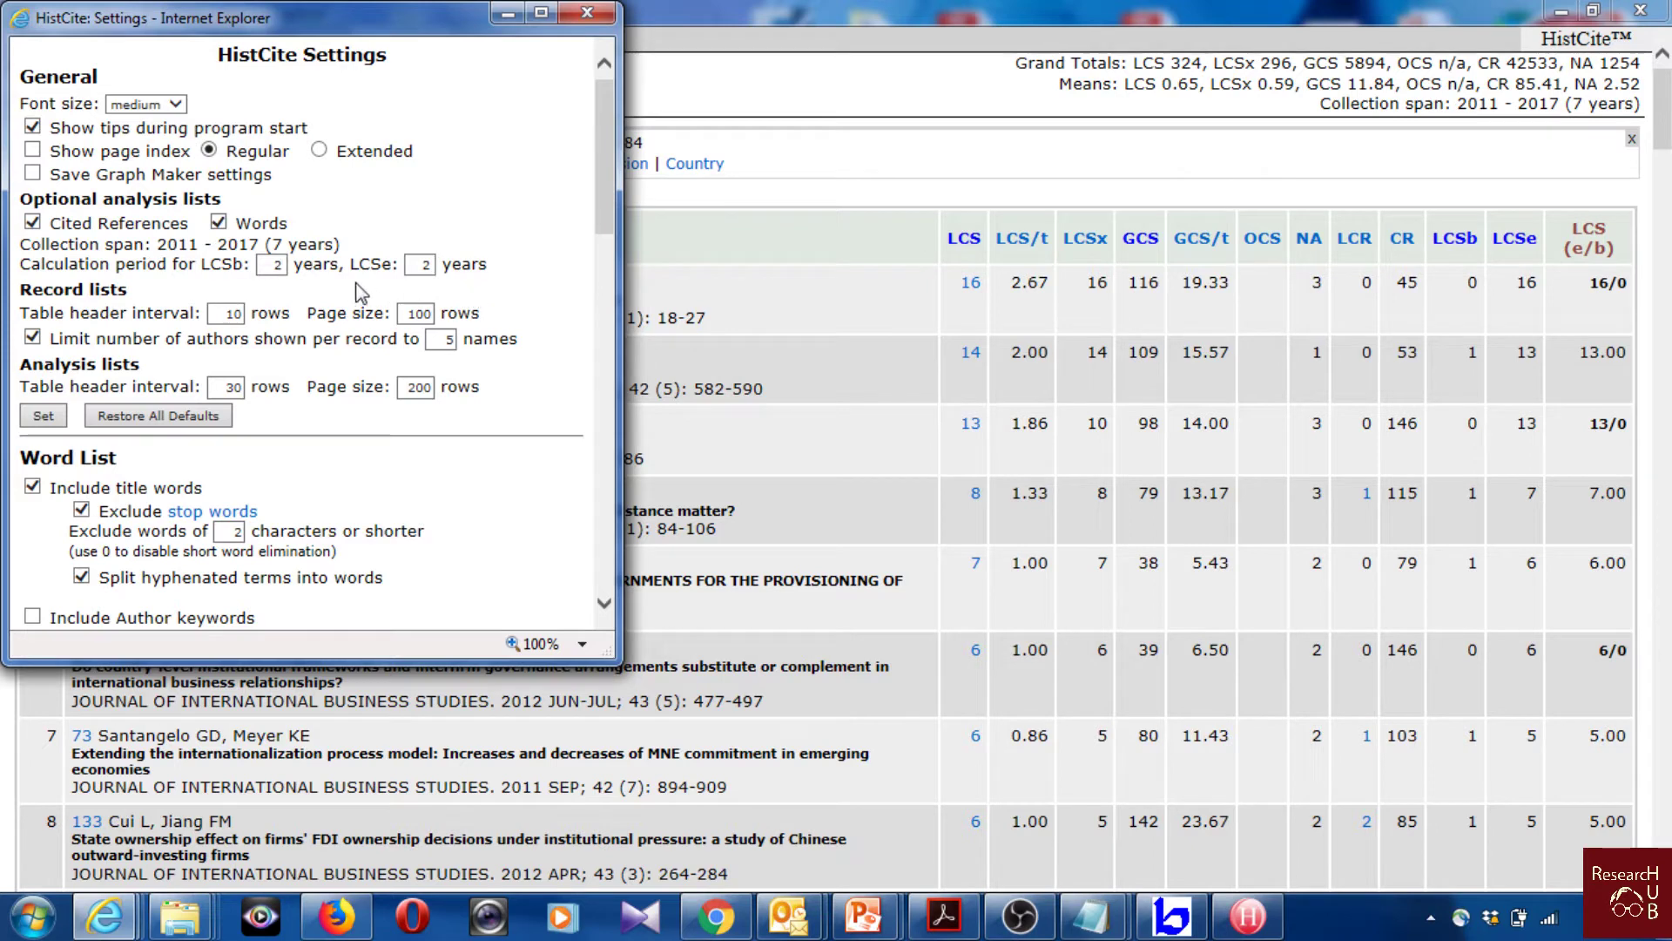
scroll(359, 283, down, 15)
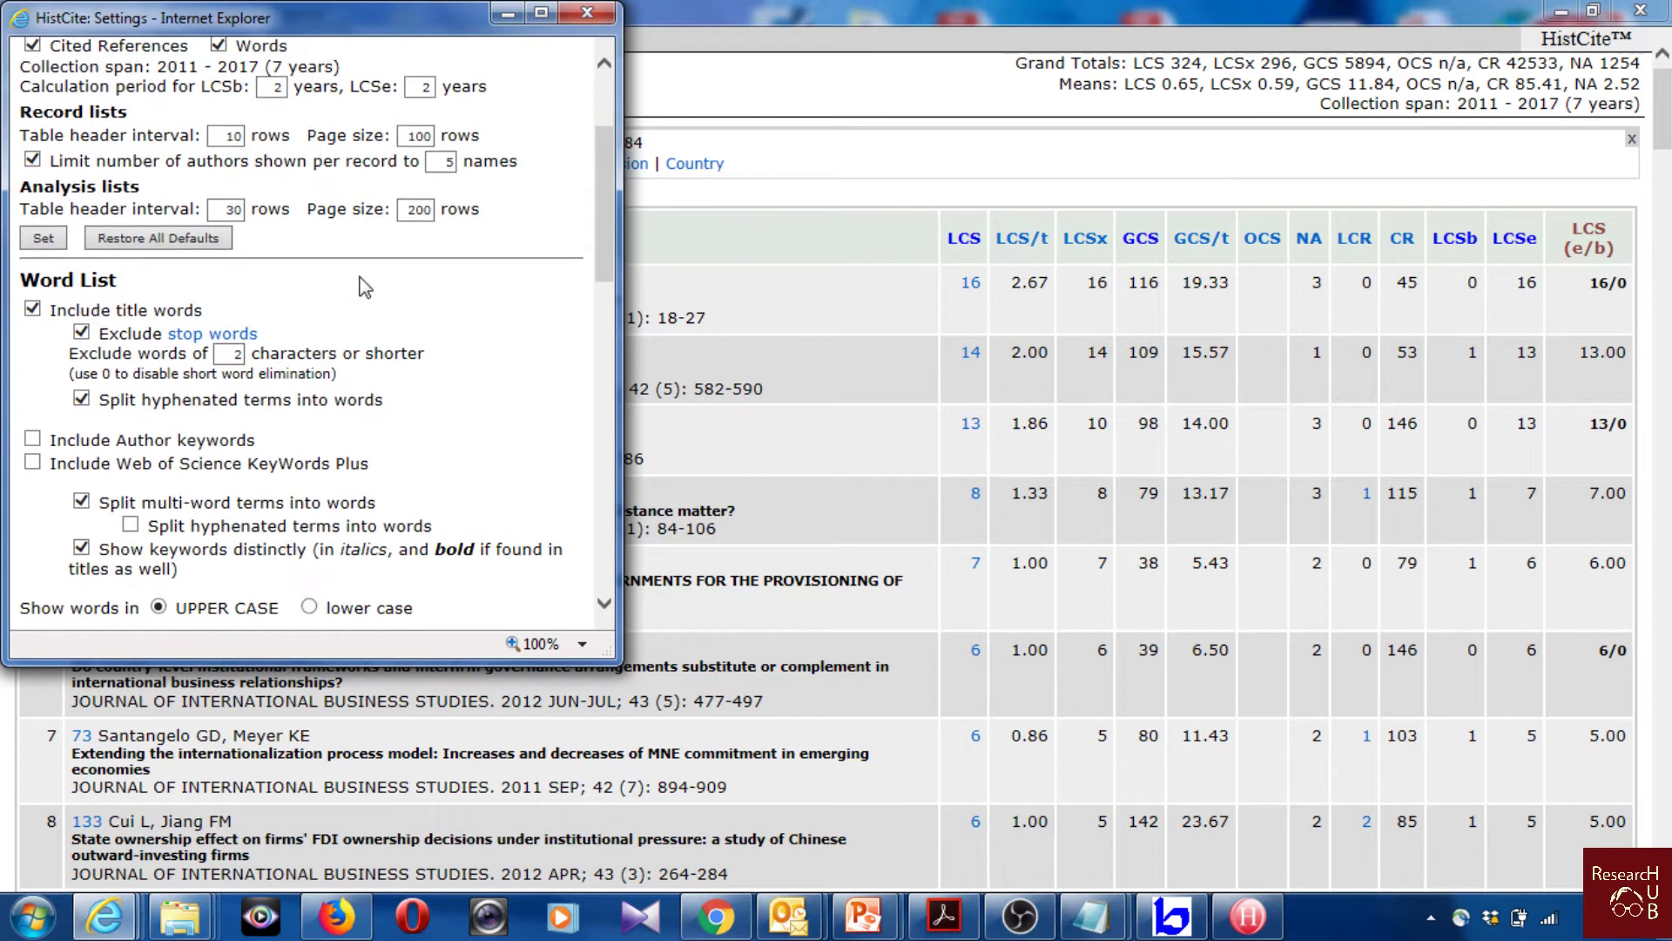
click(577, 12)
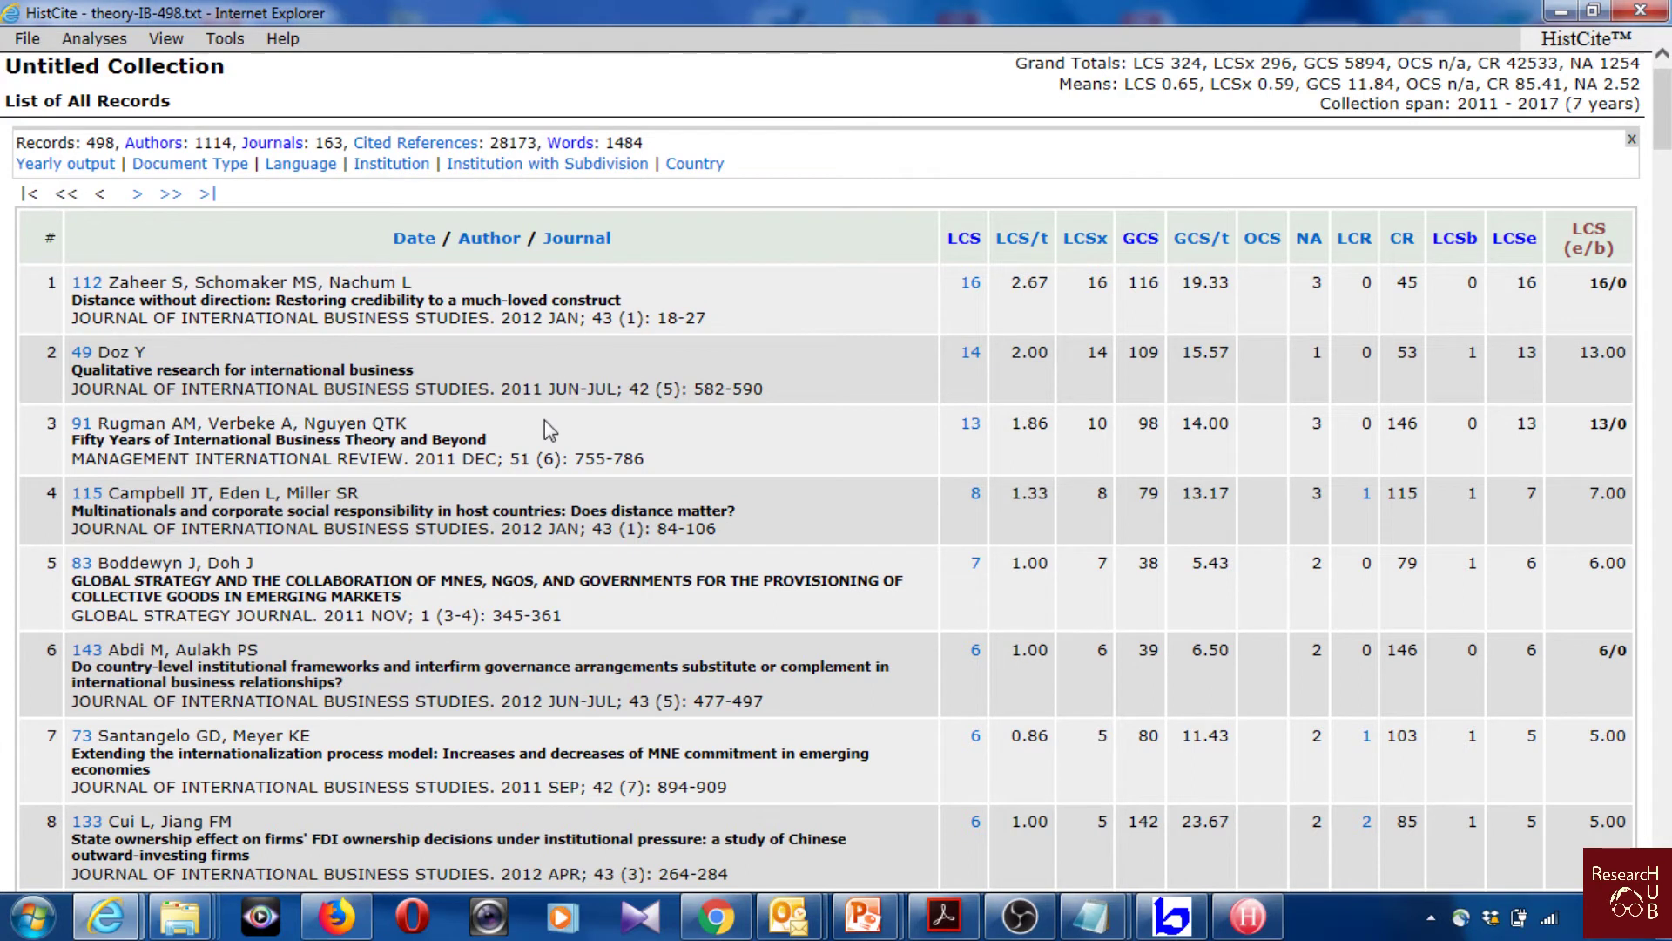
Step: Open and dismiss the Help menu, then scroll the record list down and back up
click(293, 42)
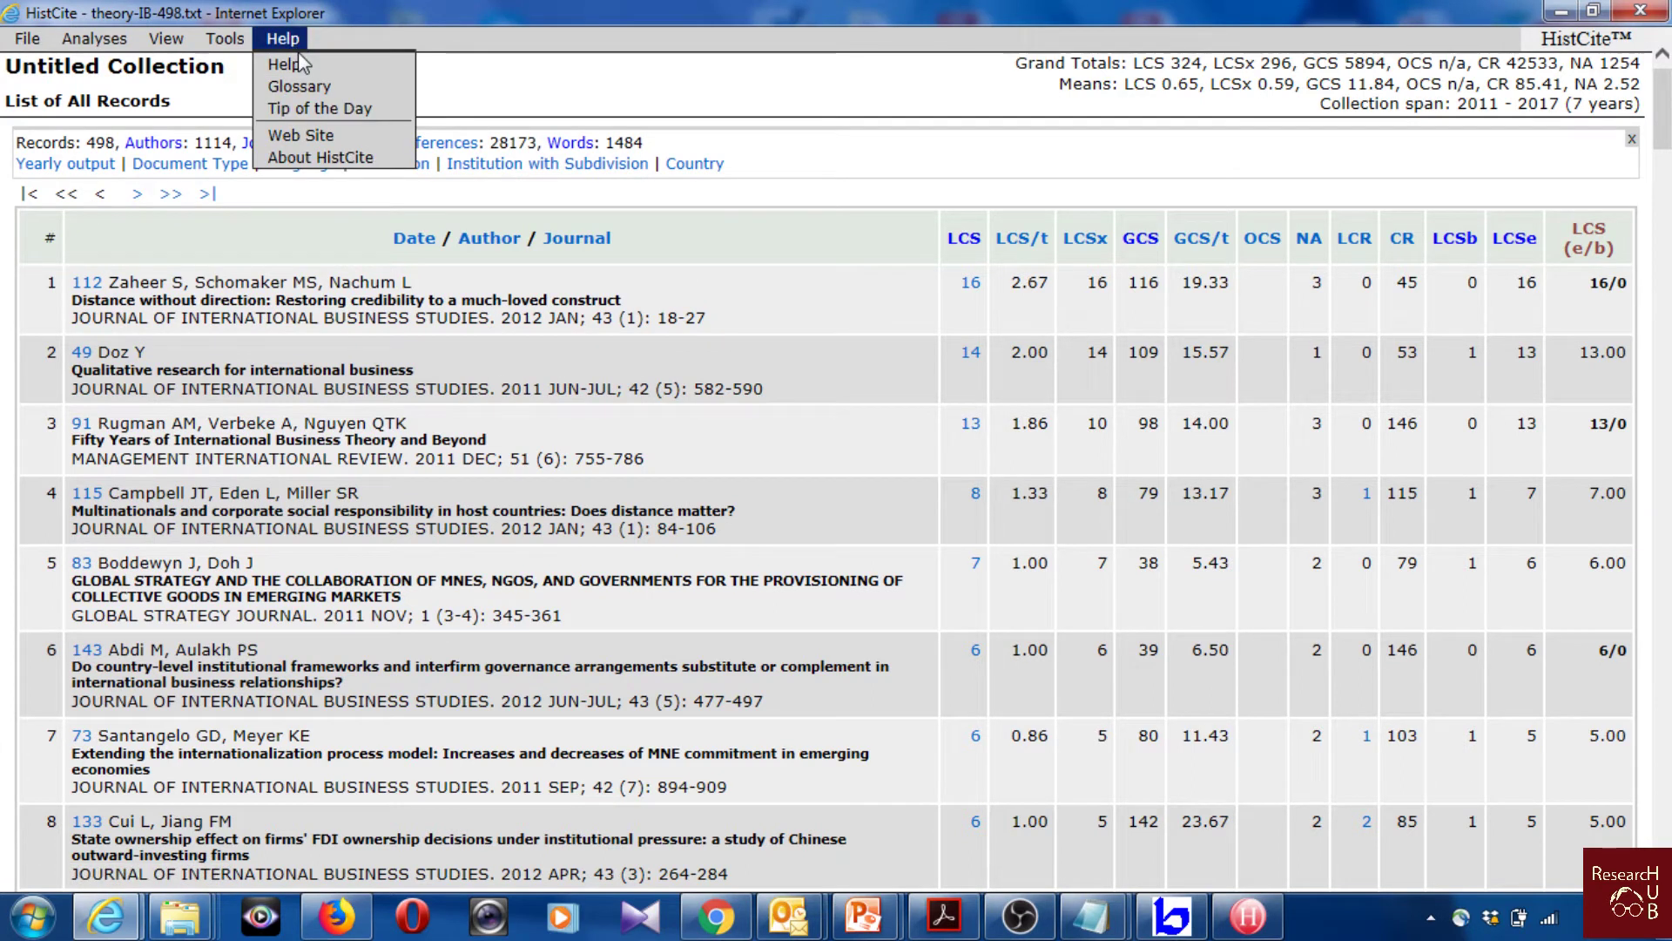
click(832, 80)
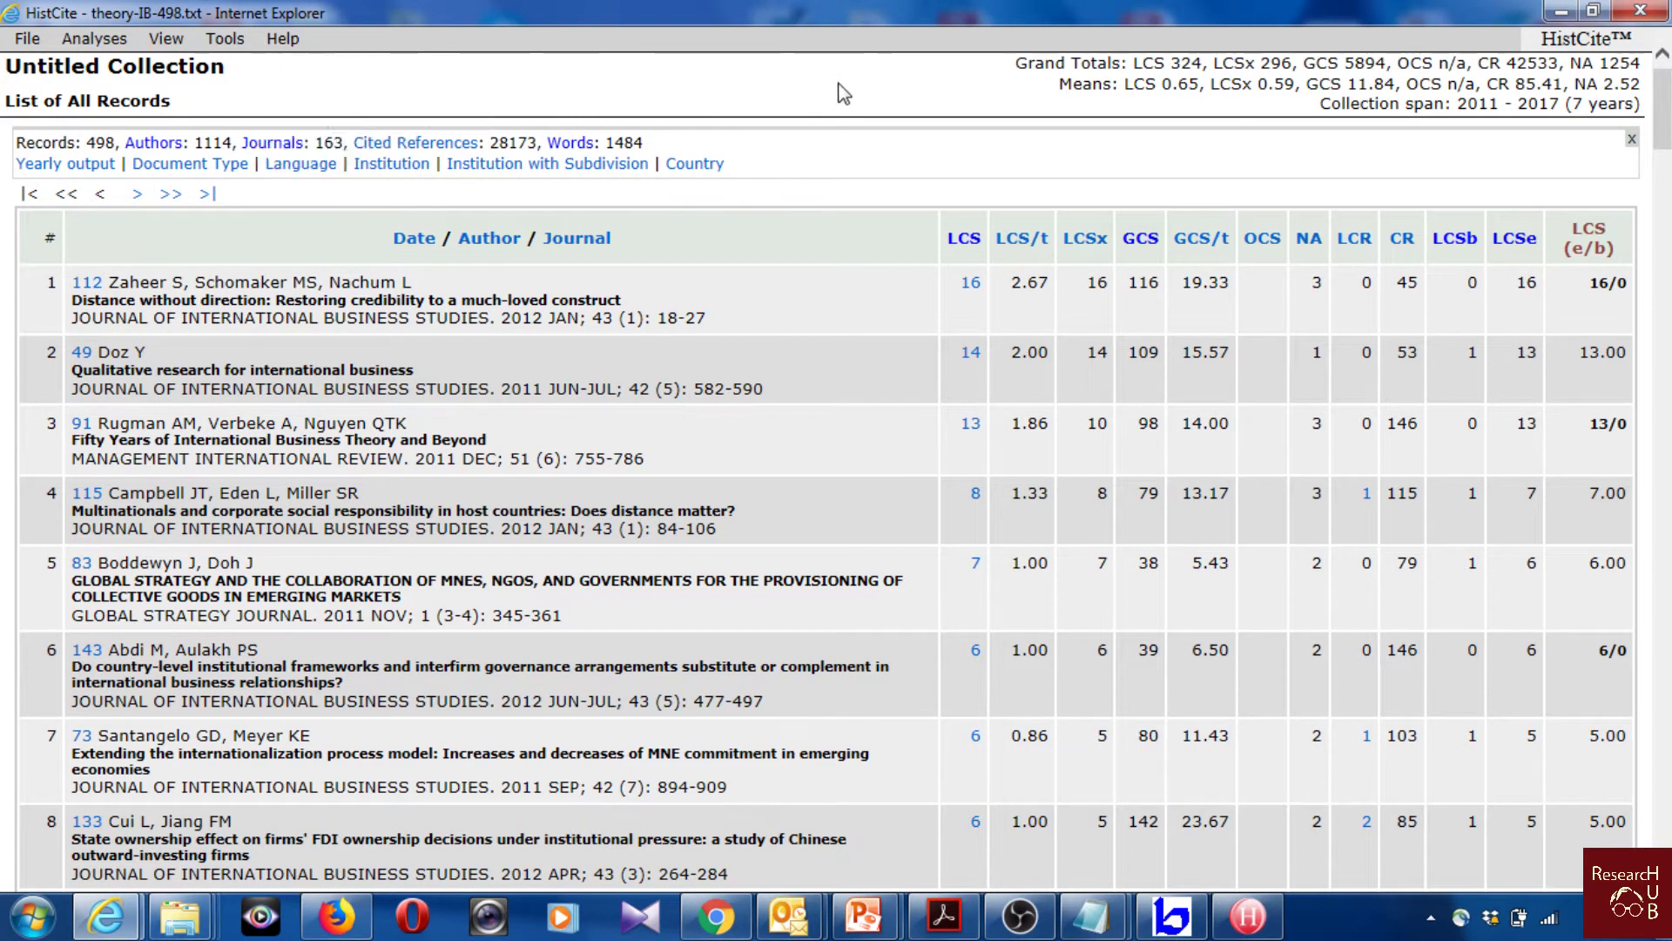
scroll(823, 140, down, 5)
scroll(884, 318, up, 5)
Step: Launch Graph Maker from the Tools menu for the 498-record collection
click(231, 38)
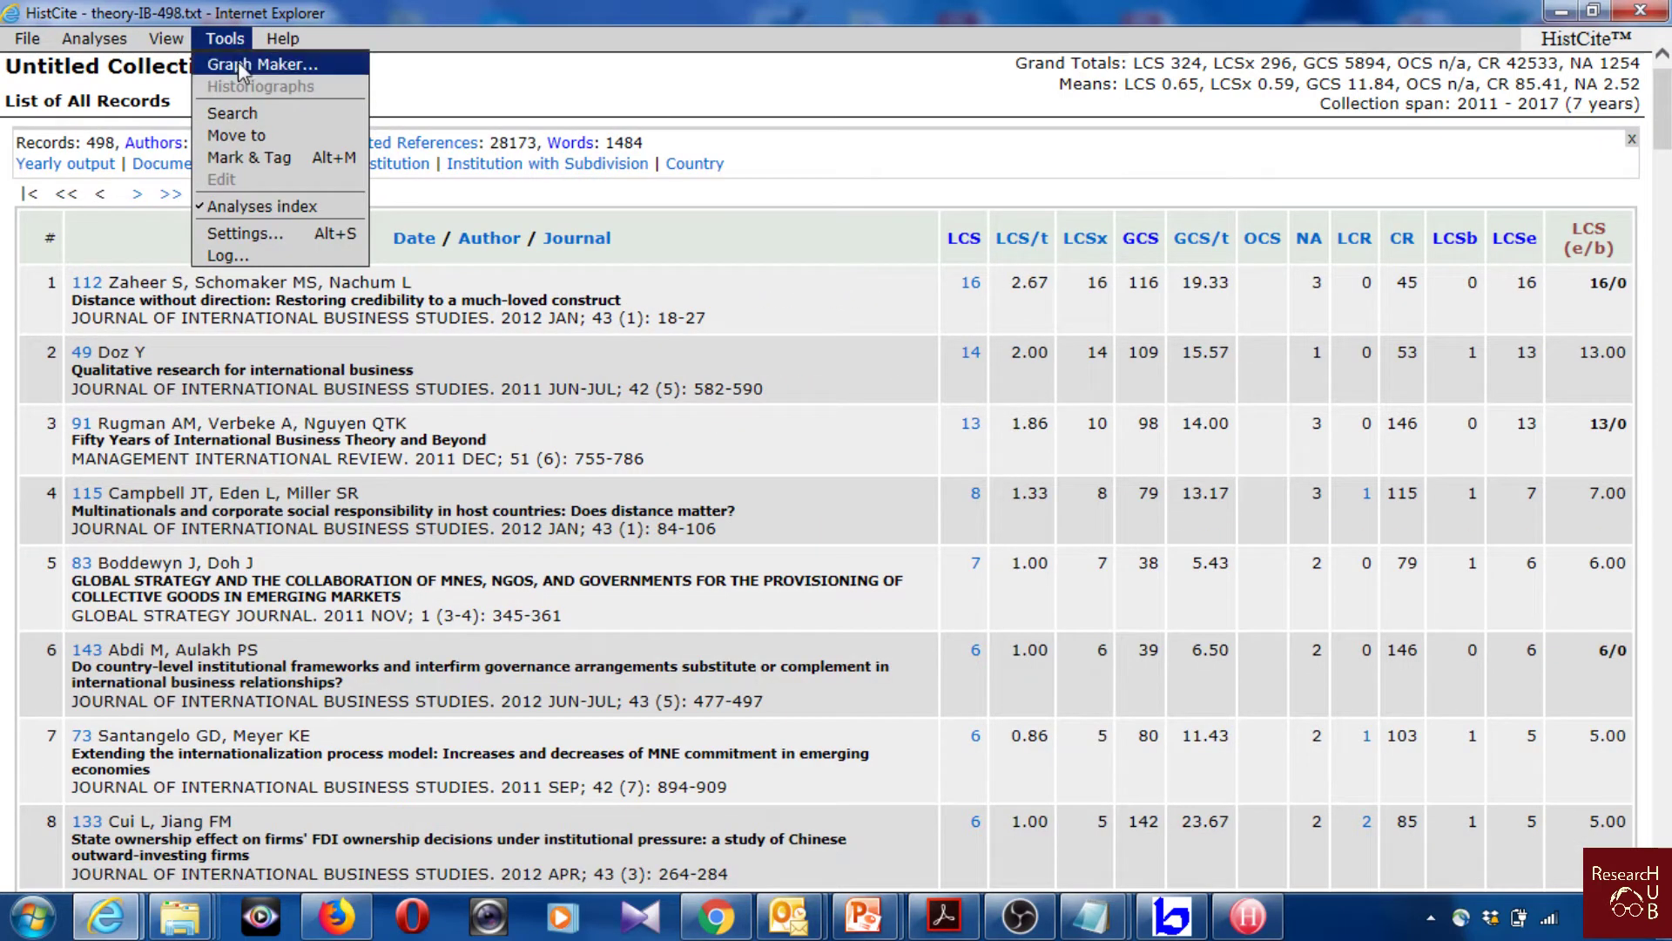
click(242, 67)
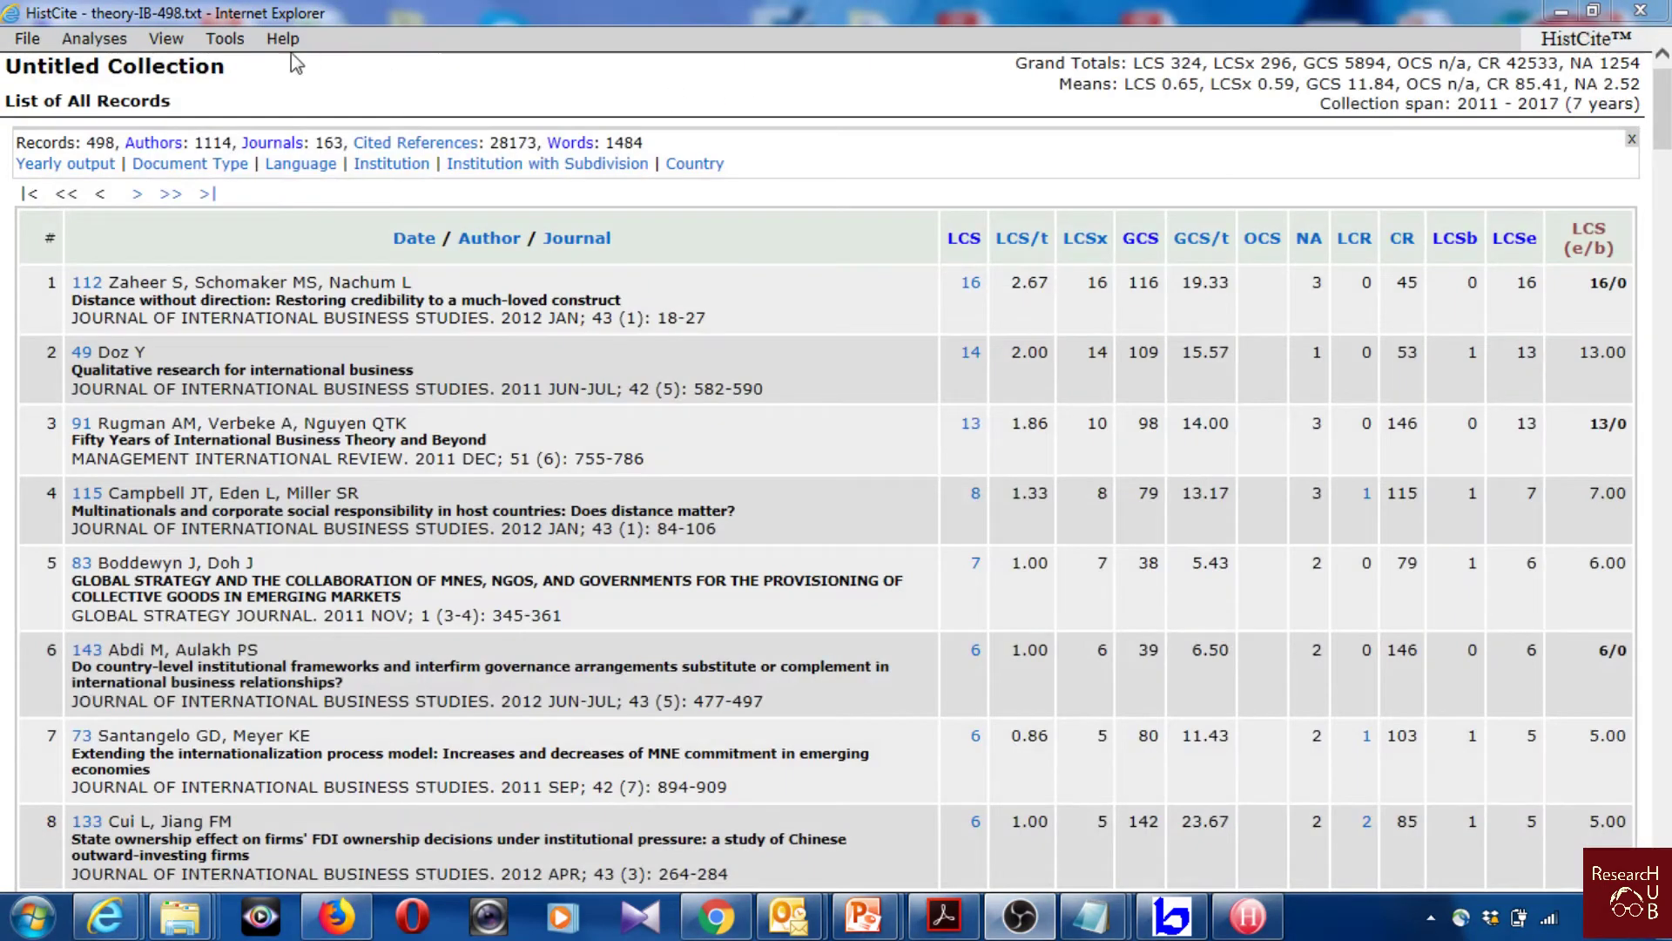
click(225, 38)
Step: Maximize Graph Maker and keep selection by LCS count with a limit of 30
click(236, 65)
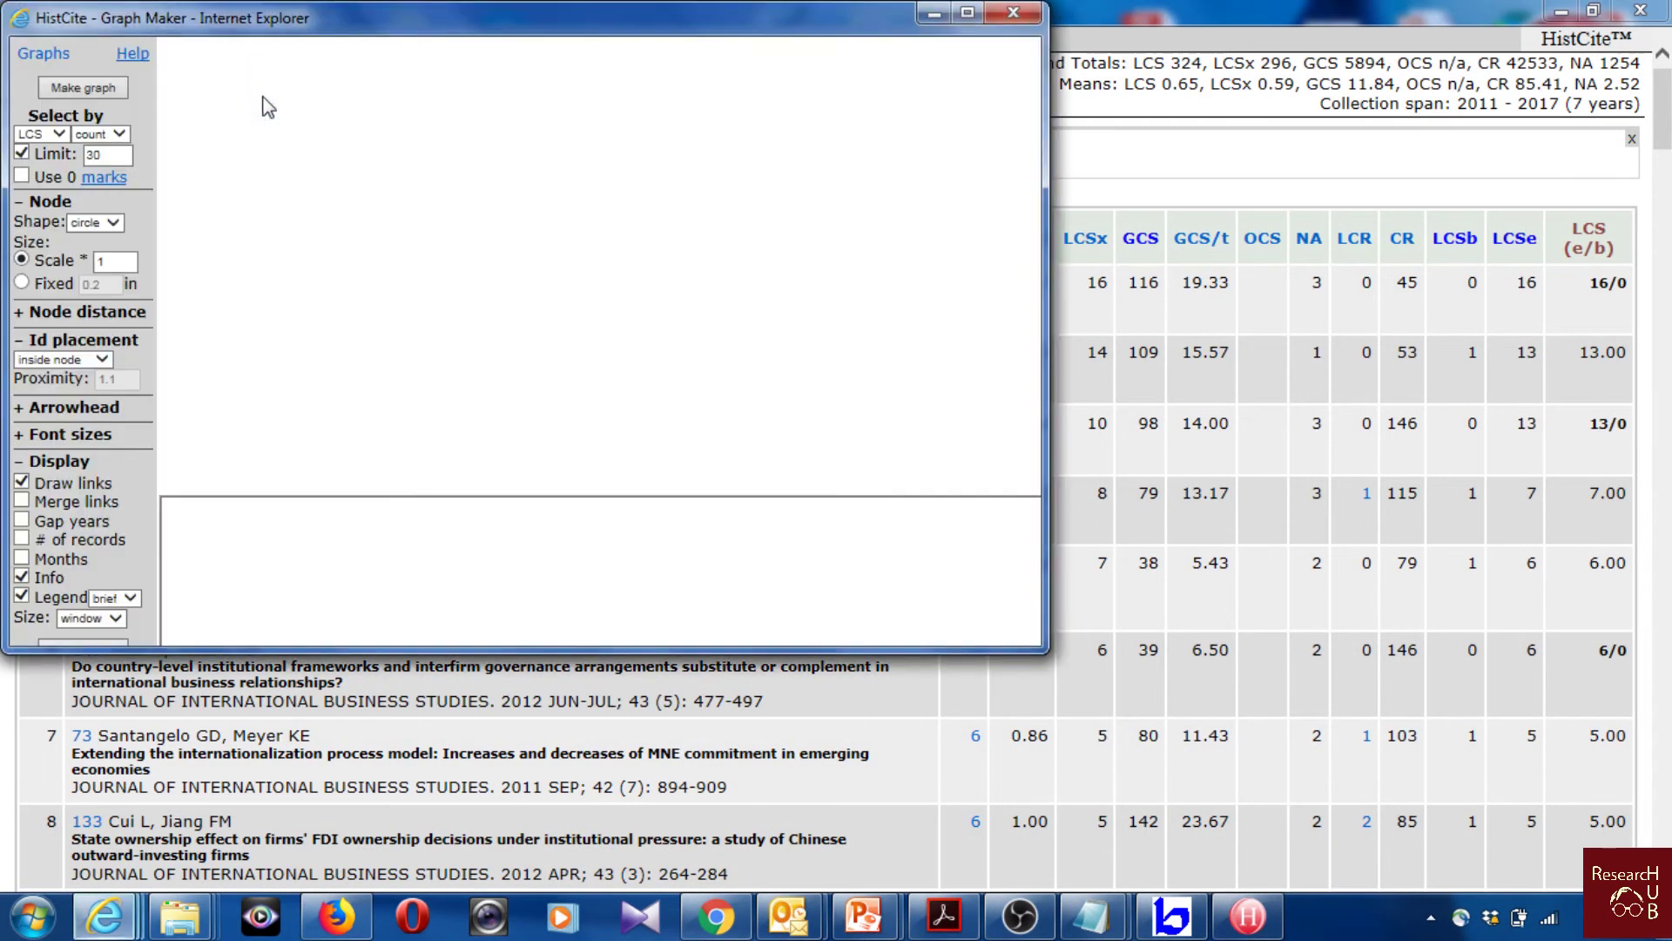
click(966, 13)
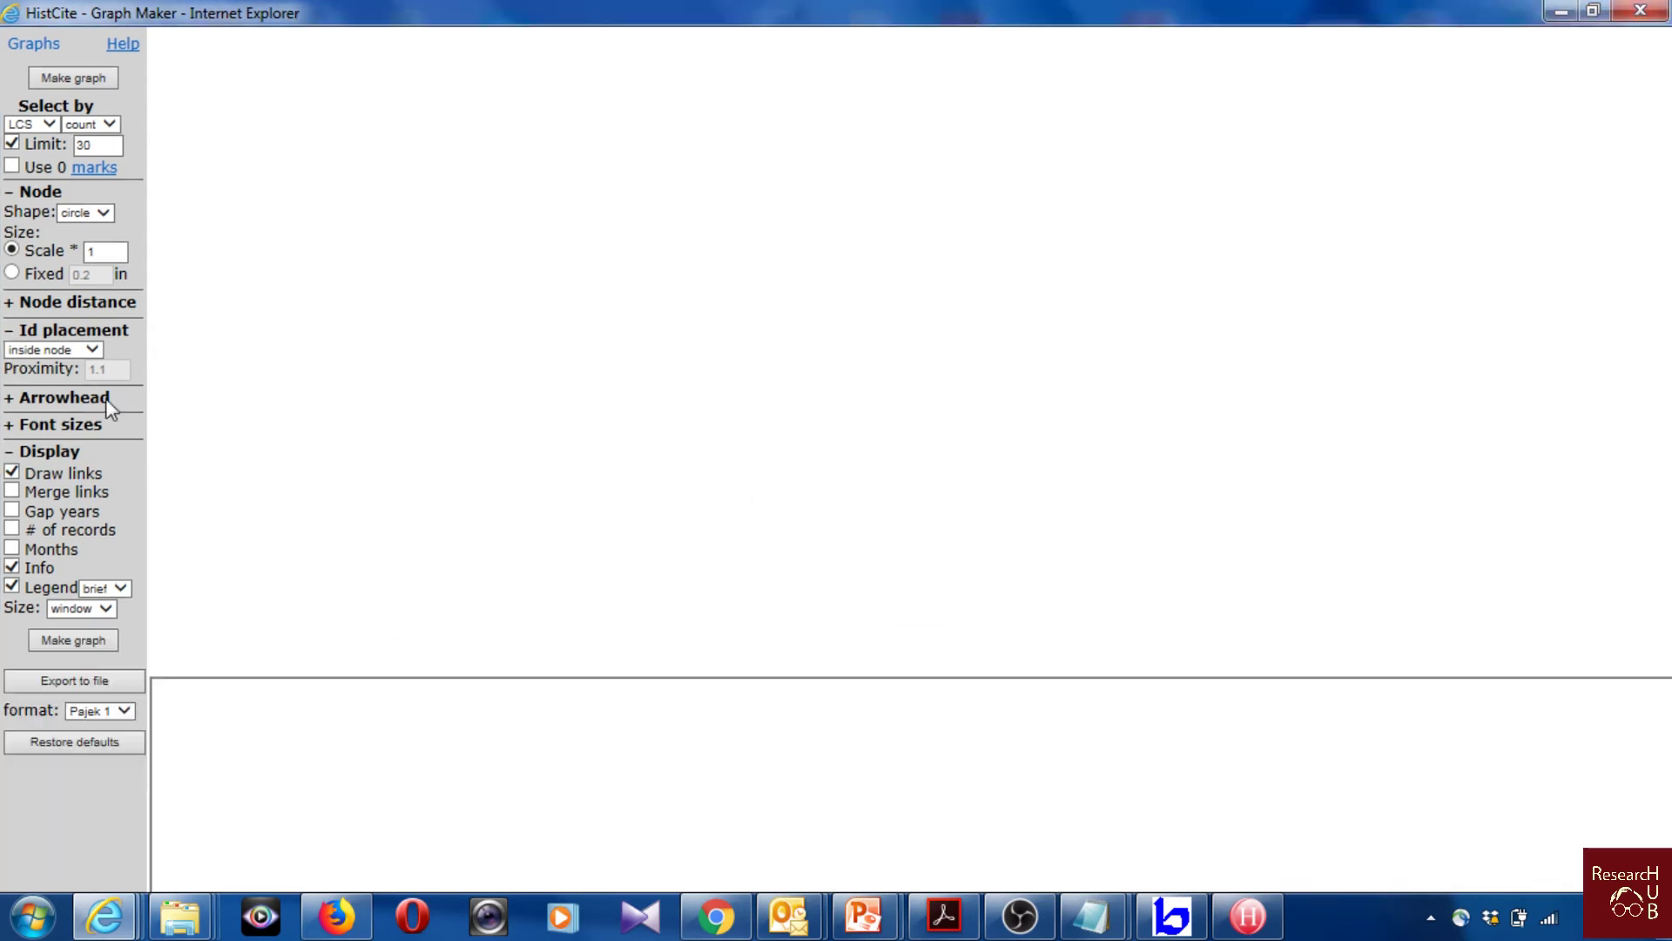
click(98, 145)
click(108, 126)
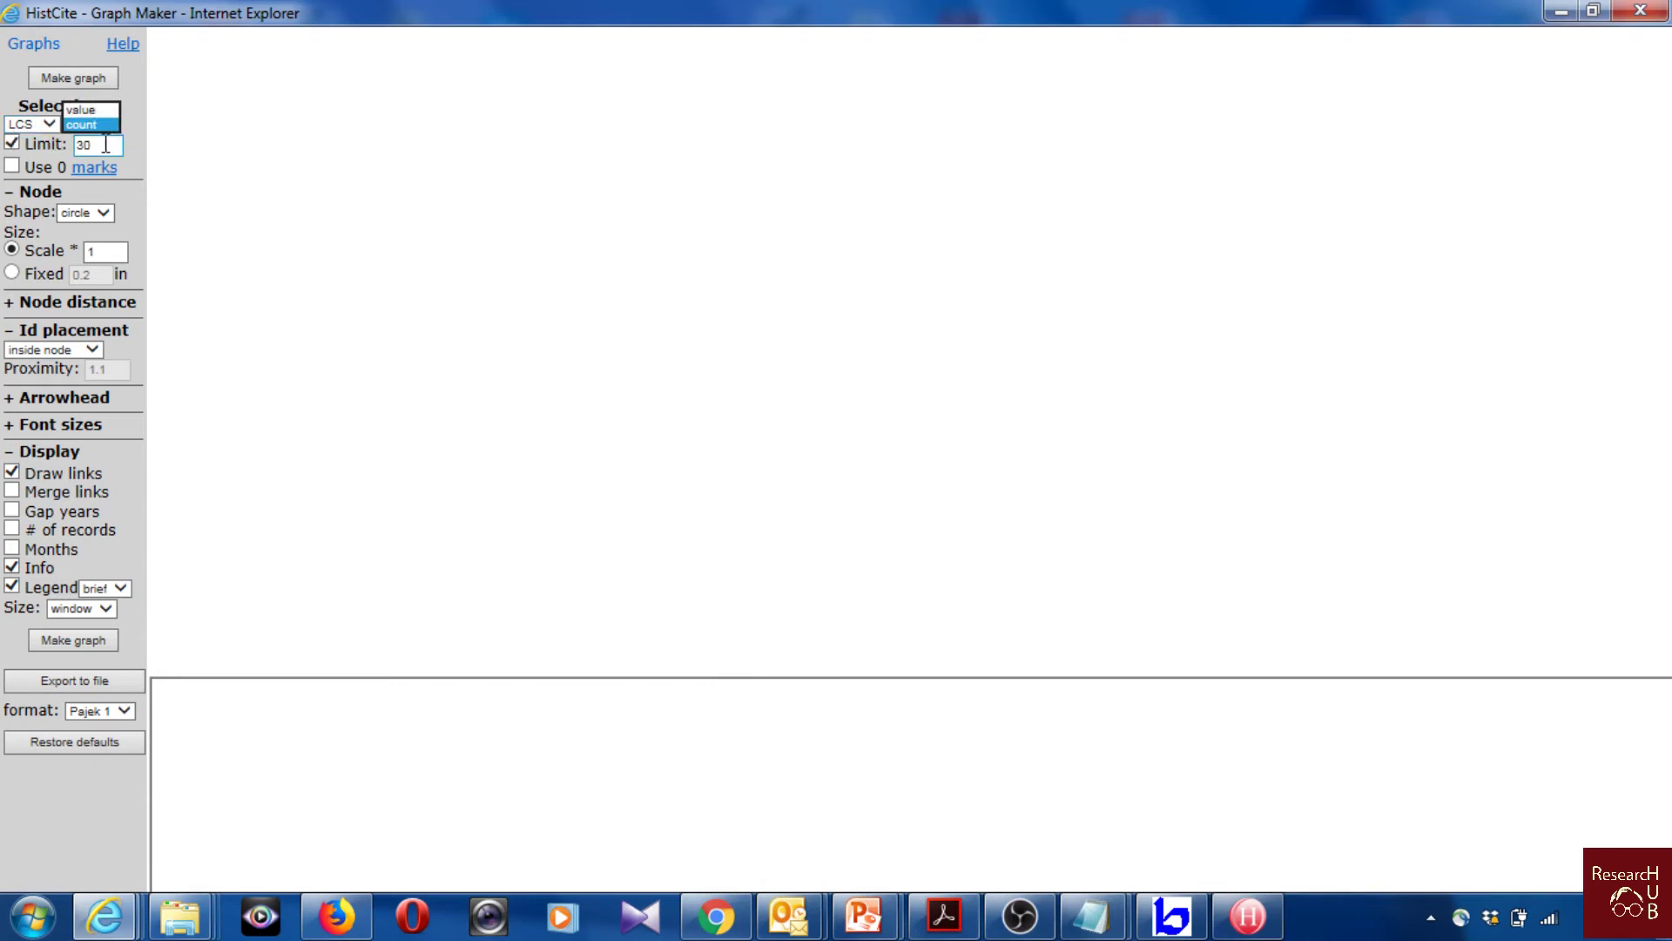
click(106, 145)
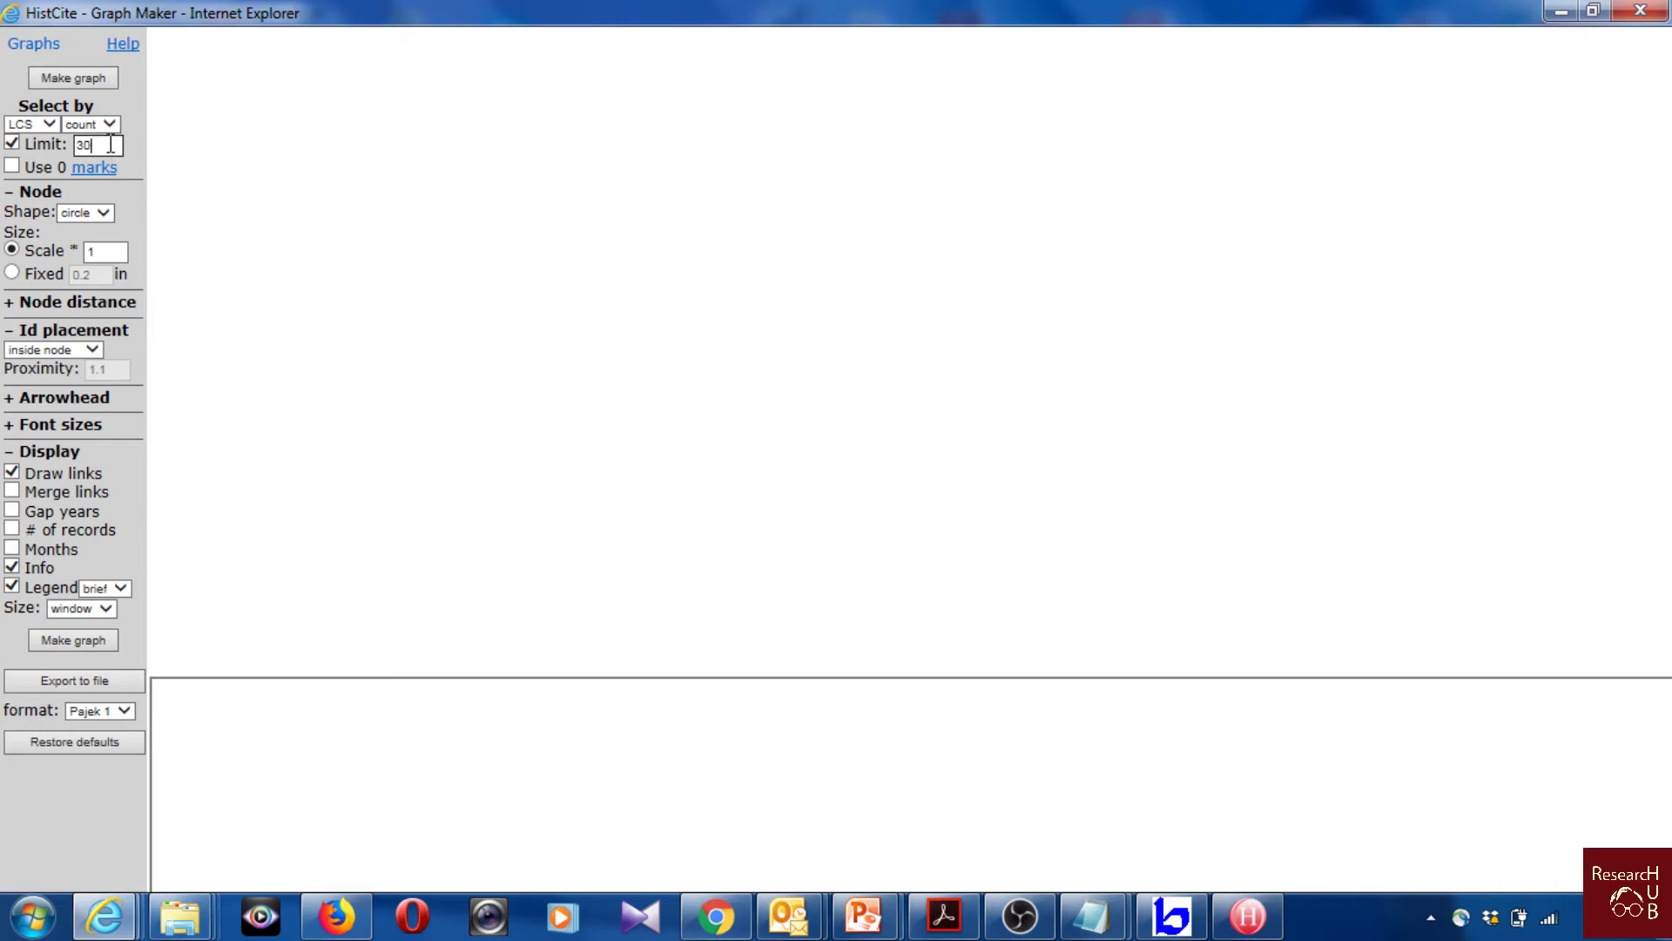
Step: Draw the top-30 LCS graph (30 nodes, 9 links) and scroll through its node list
click(87, 85)
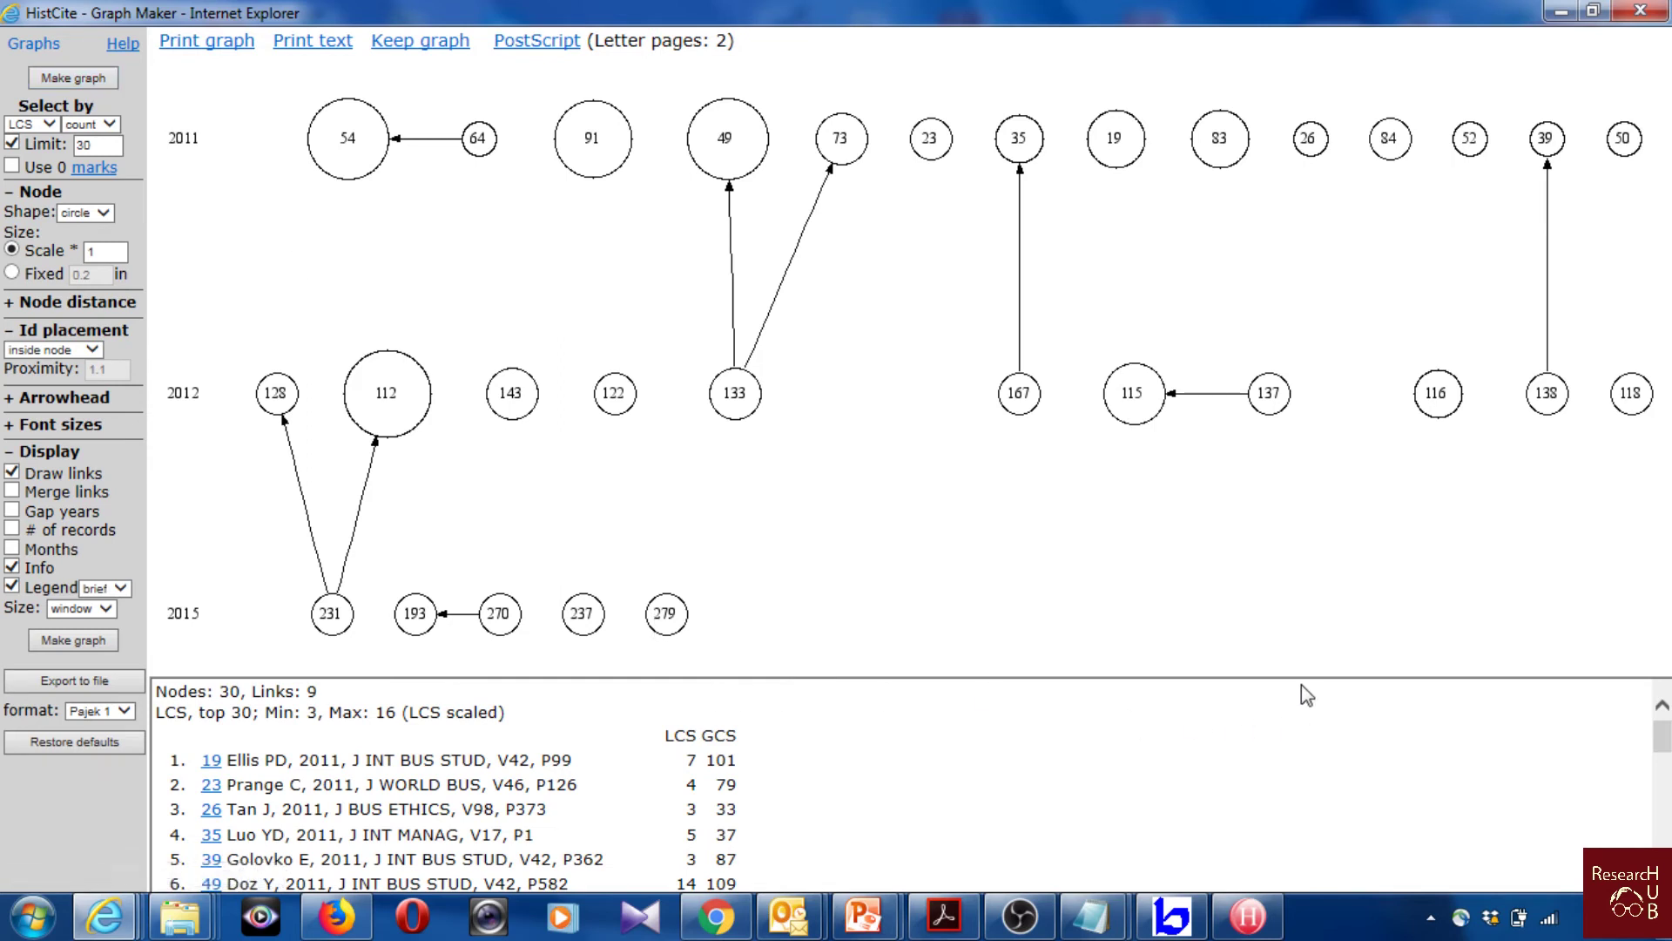
scroll(1300, 685, down, 10)
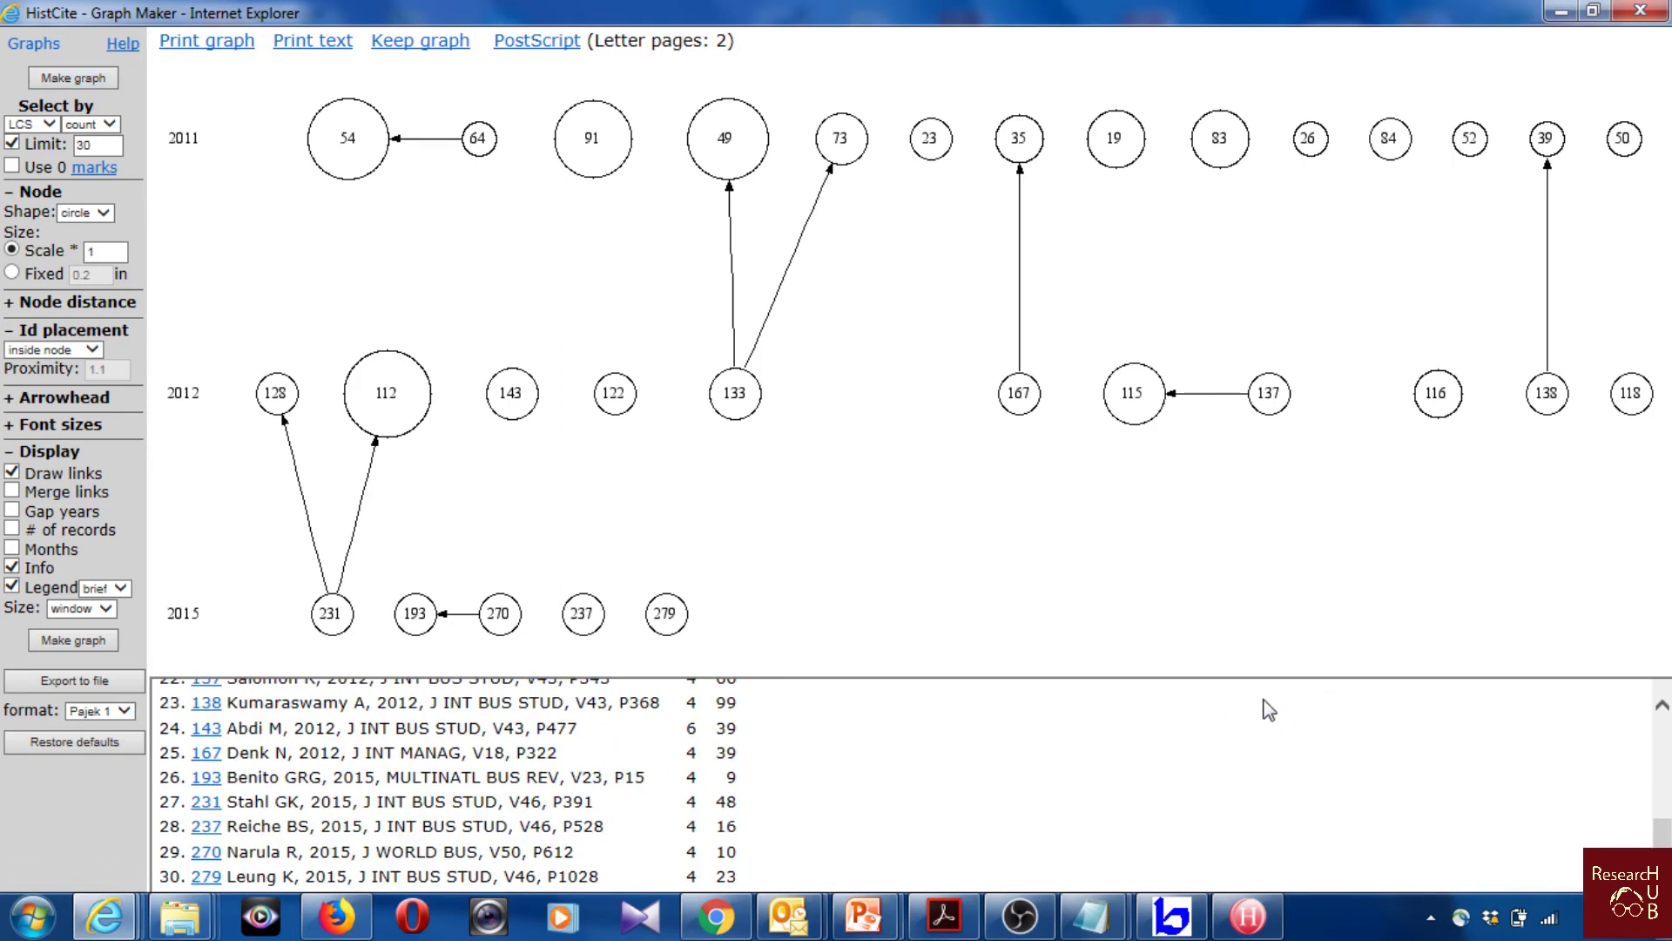
scroll(1254, 740, up, 10)
scroll(1248, 763, down, 10)
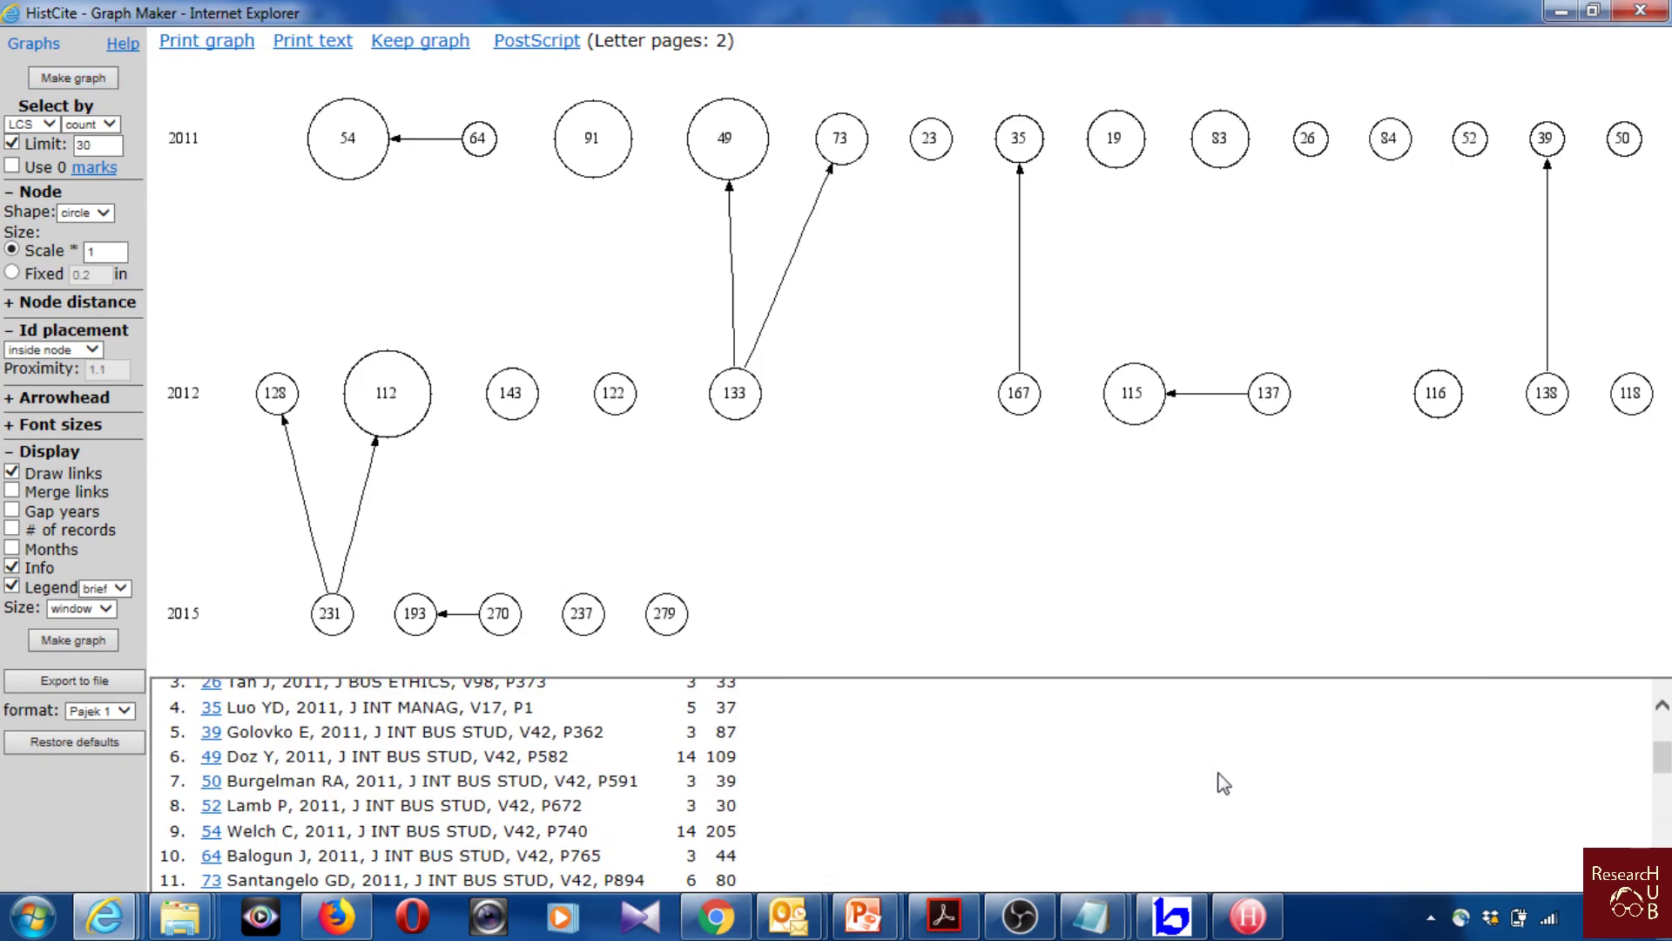
scroll(1226, 741, up, 10)
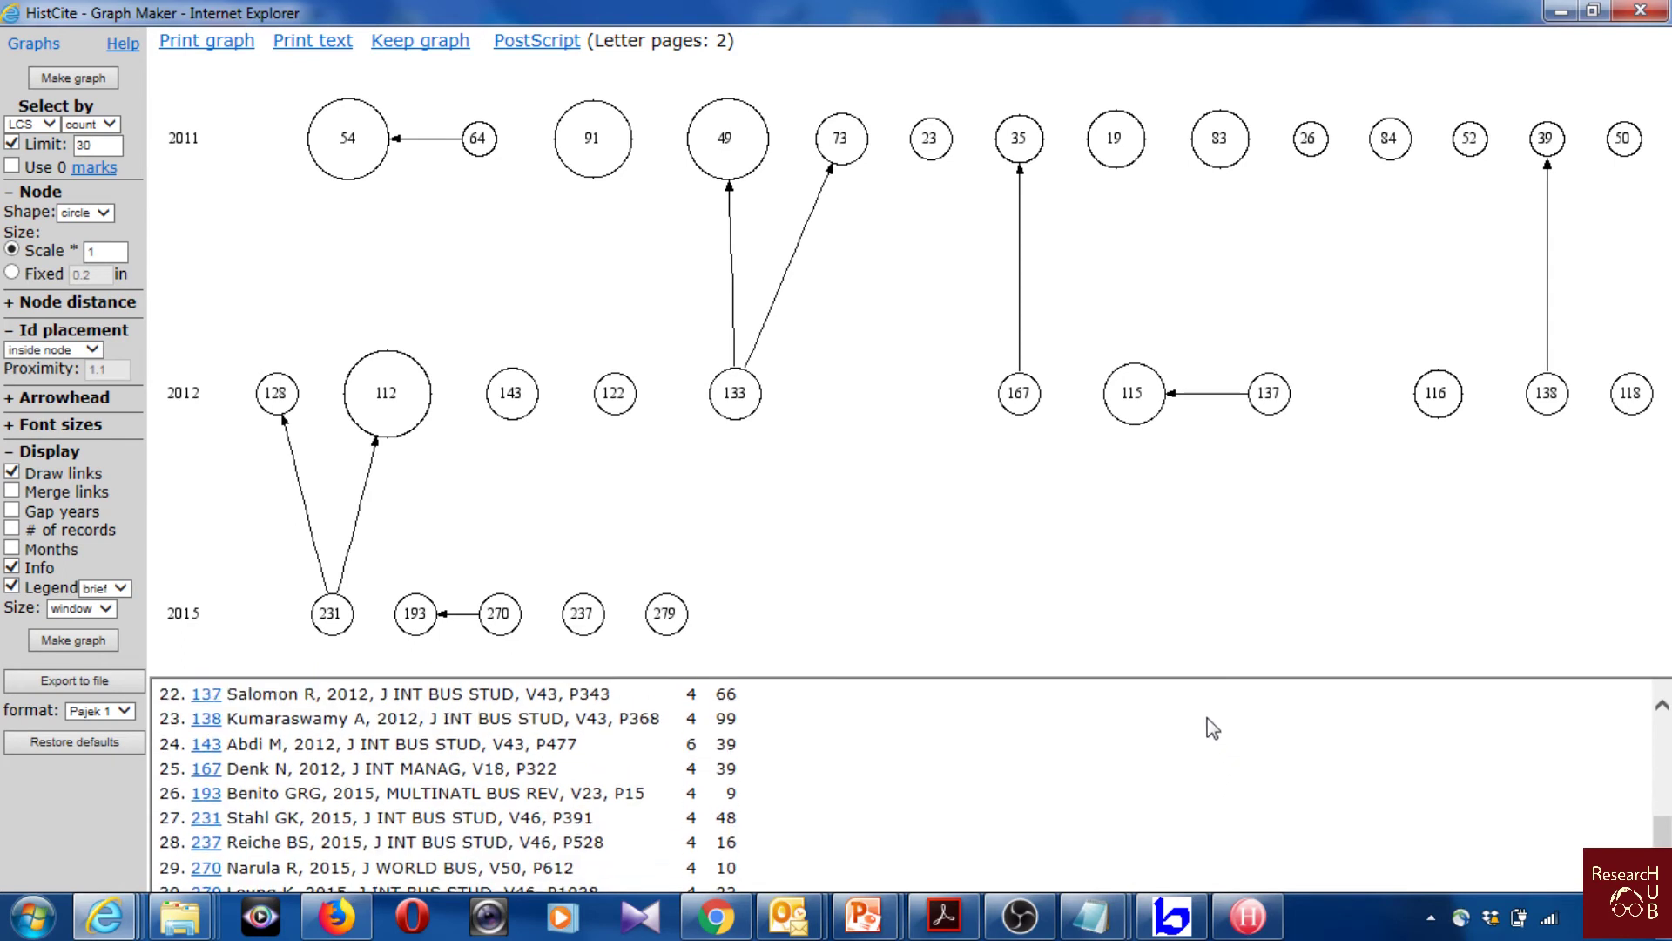
click(109, 125)
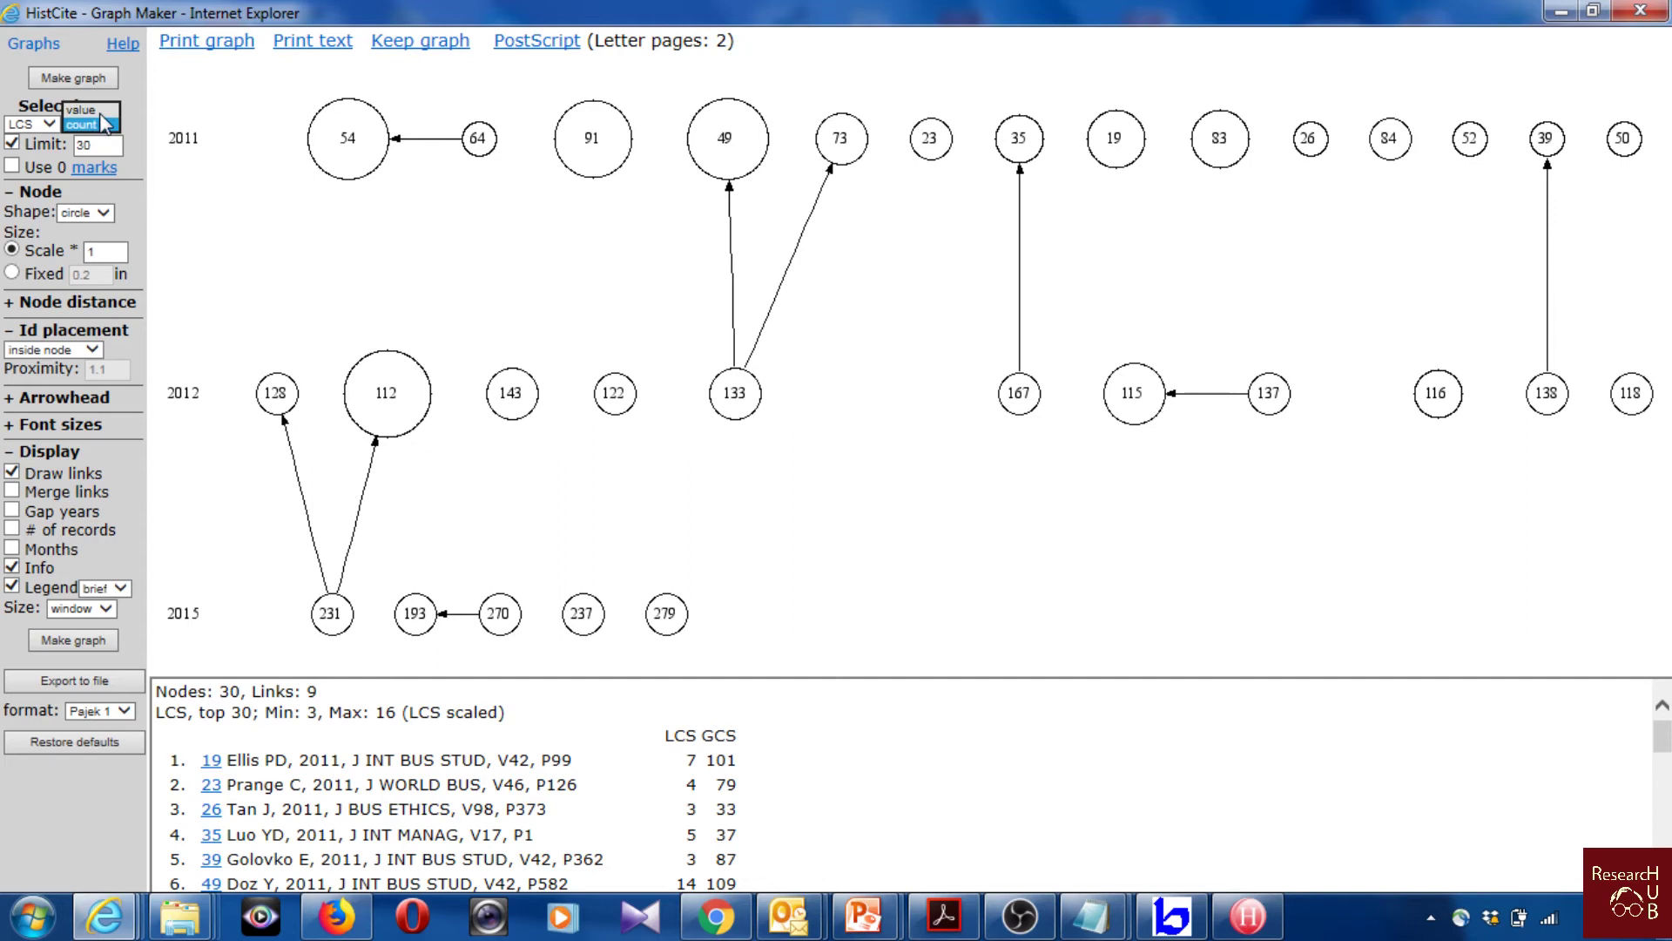
Step: Redraw the network by LCS value with the limit lowered from 30 to 5, giving 12 nodes and 2 links
click(103, 110)
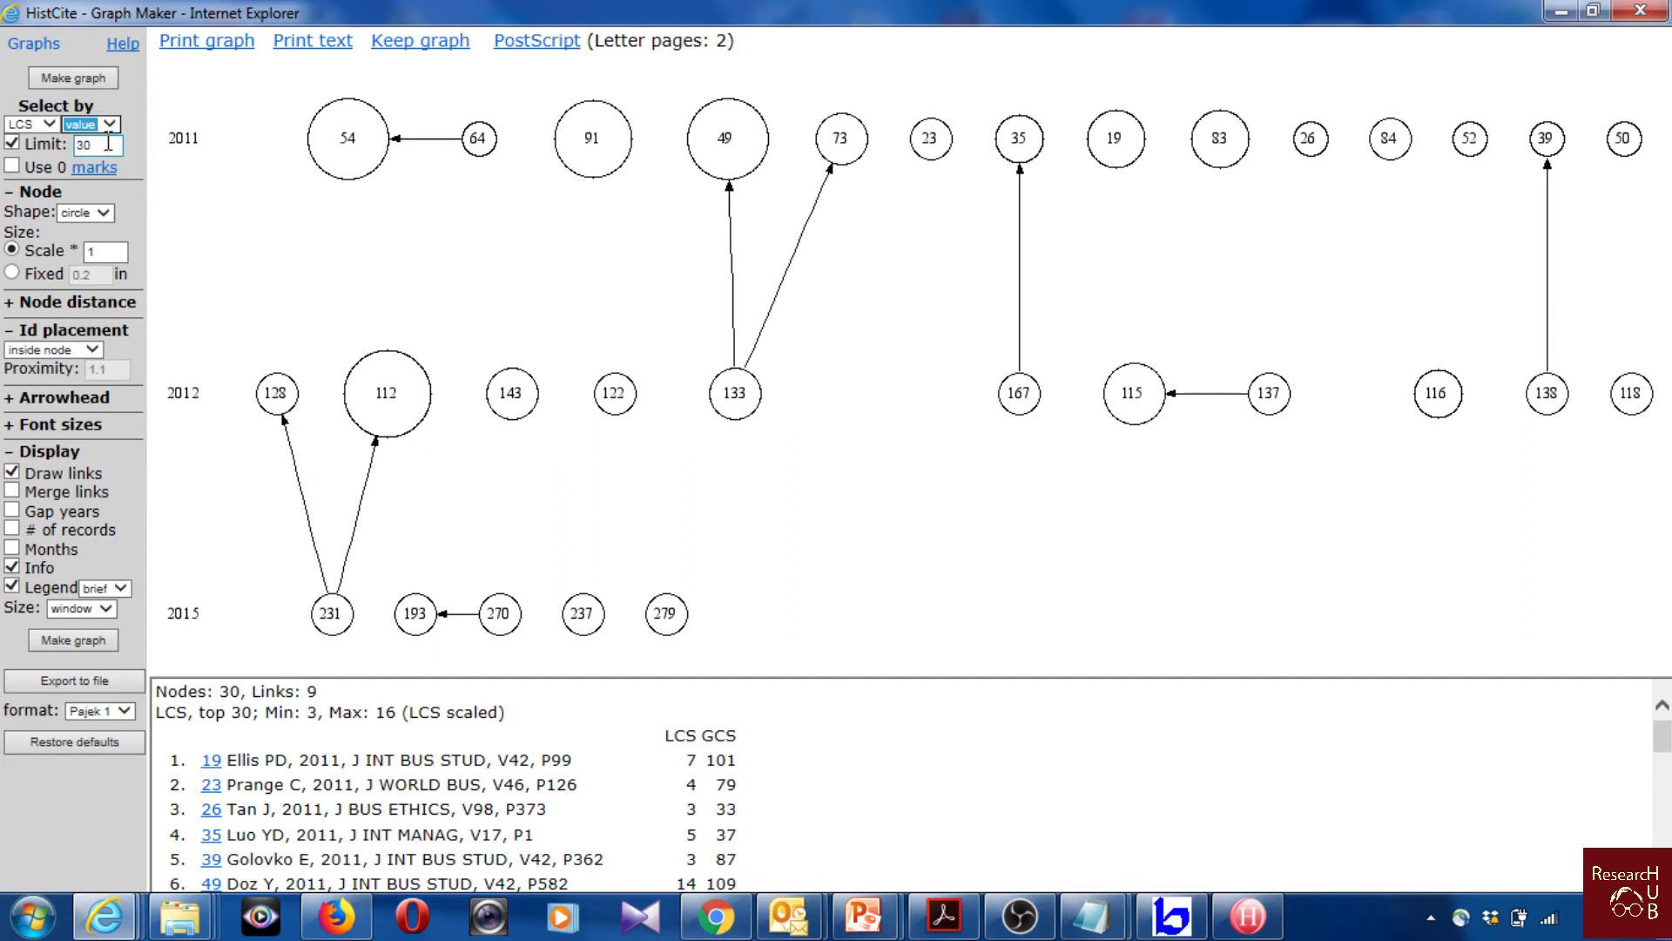
click(72, 80)
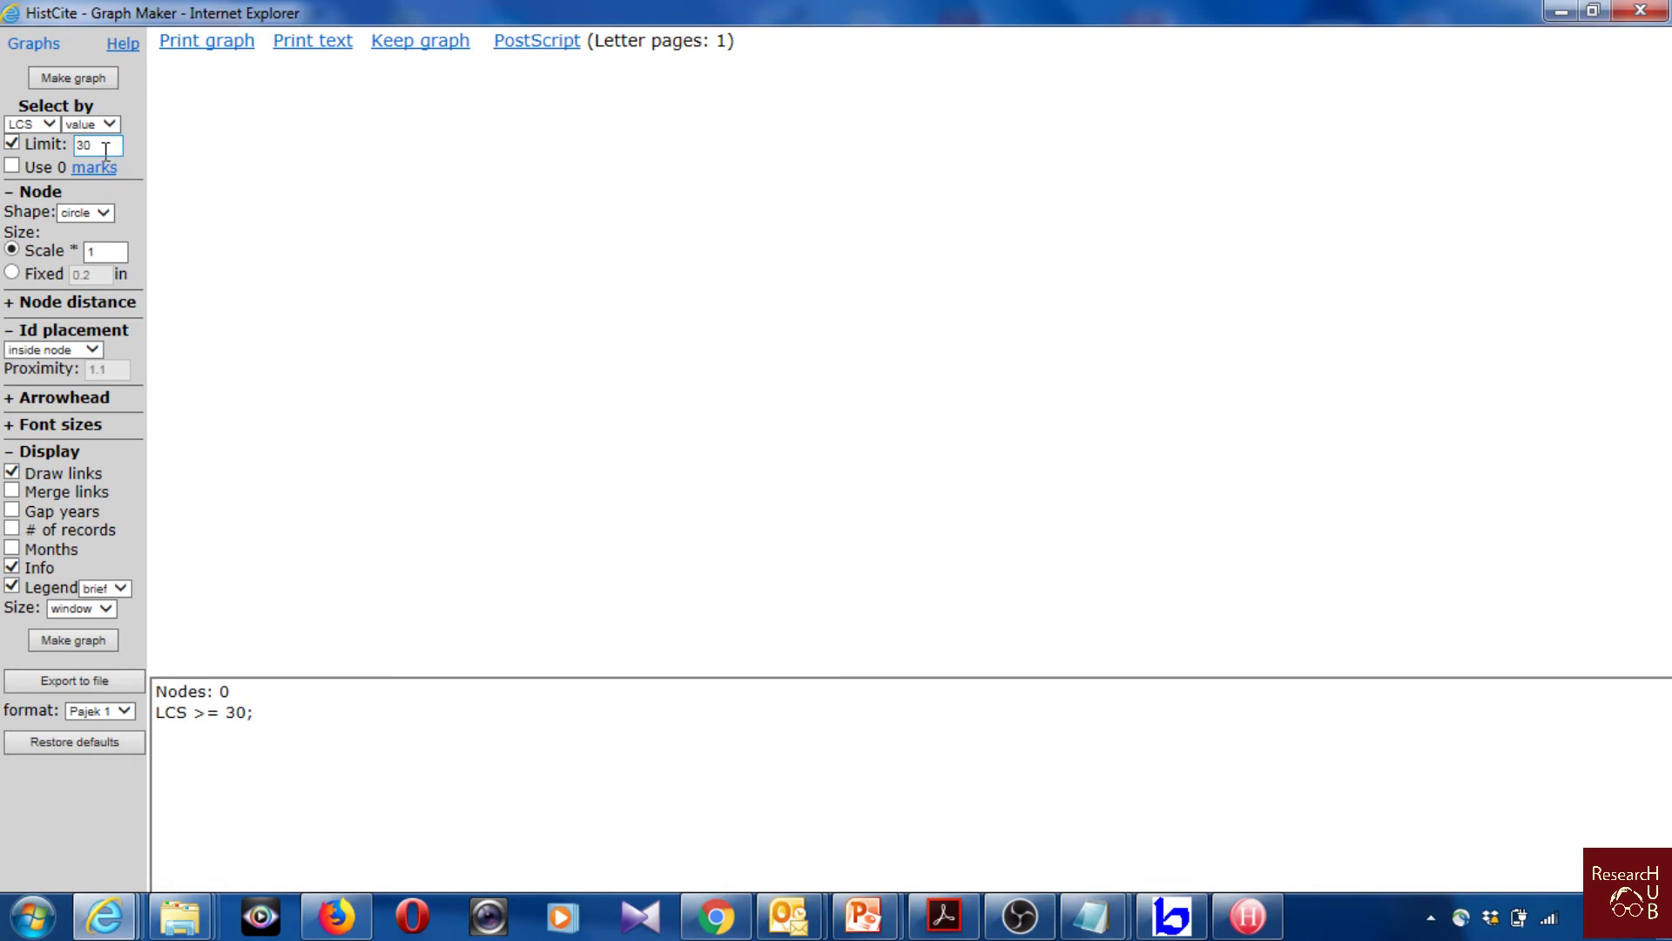
drag(106, 151, 59, 158)
text(5)
click(87, 81)
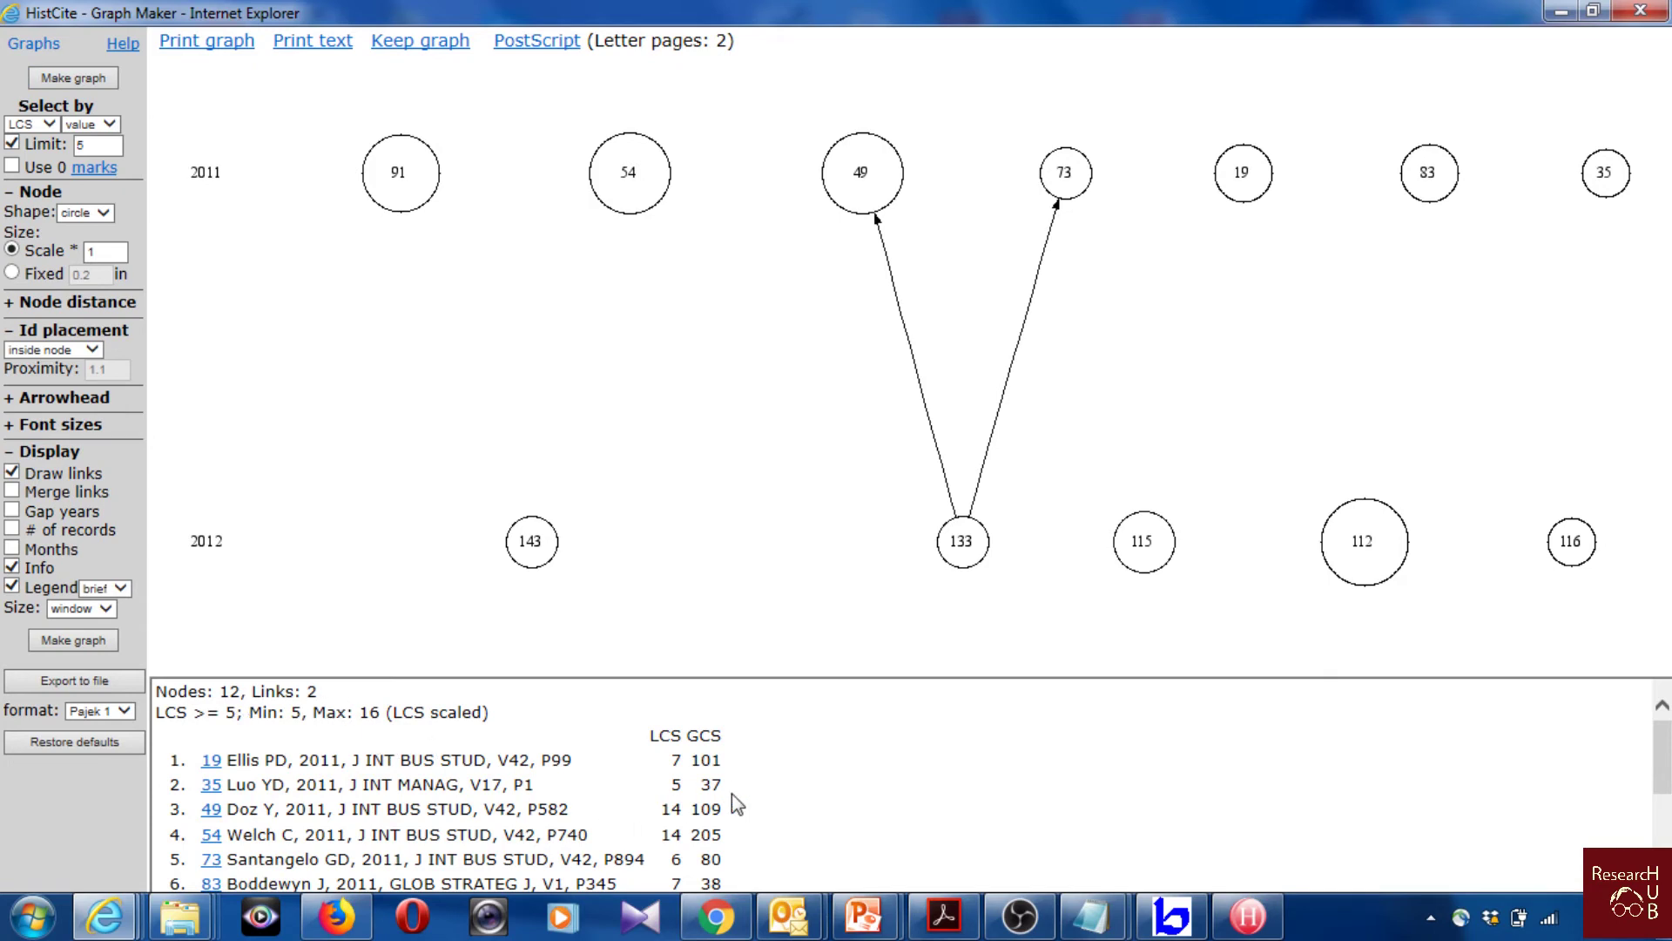
scroll(730, 810, down, 3)
scroll(767, 815, up, 3)
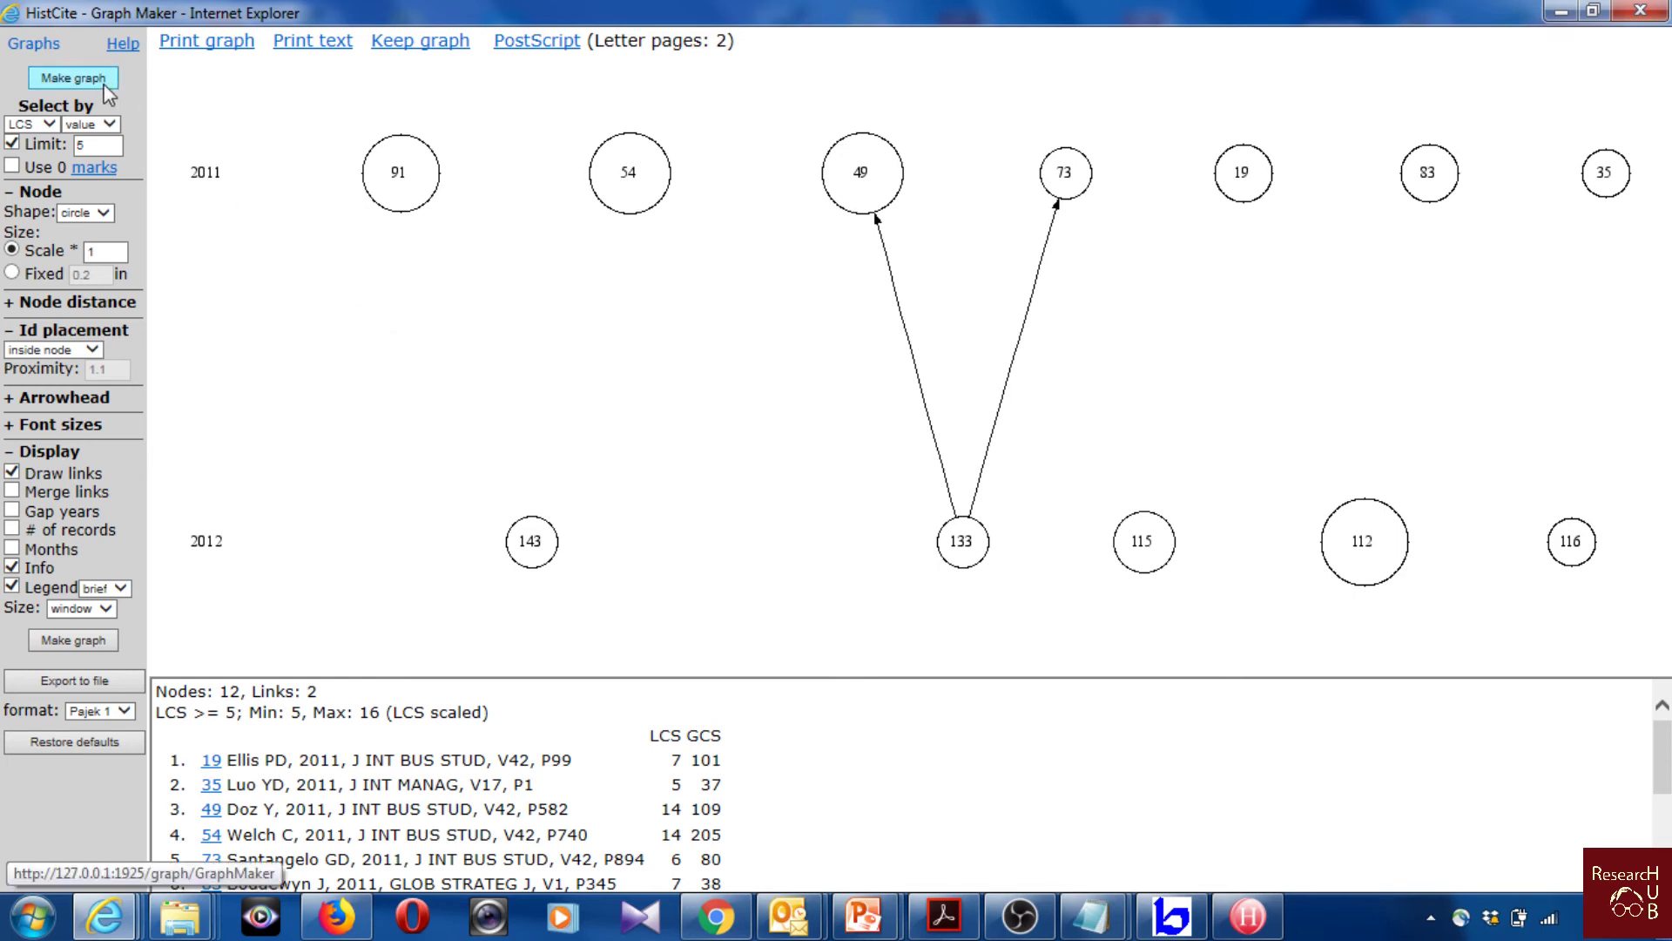
Step: Inspect a node's record details in the LCS ≥ 5 graph
mouse_move(699, 195)
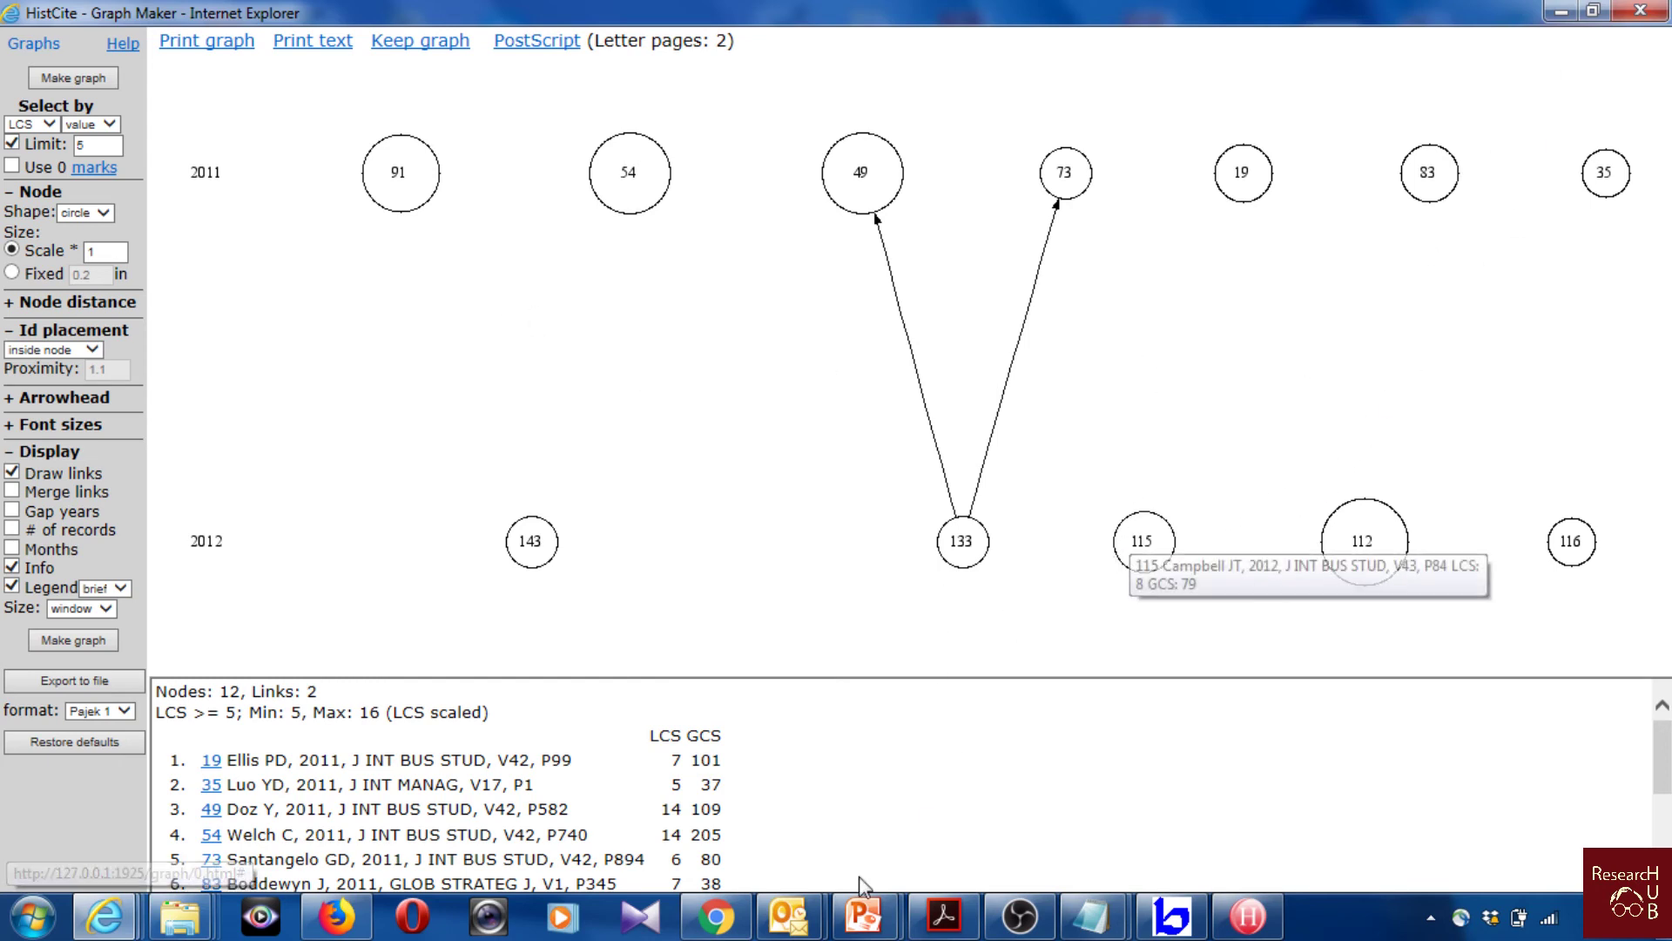
Step: Load researchgate.net in a new browser tab
click(716, 917)
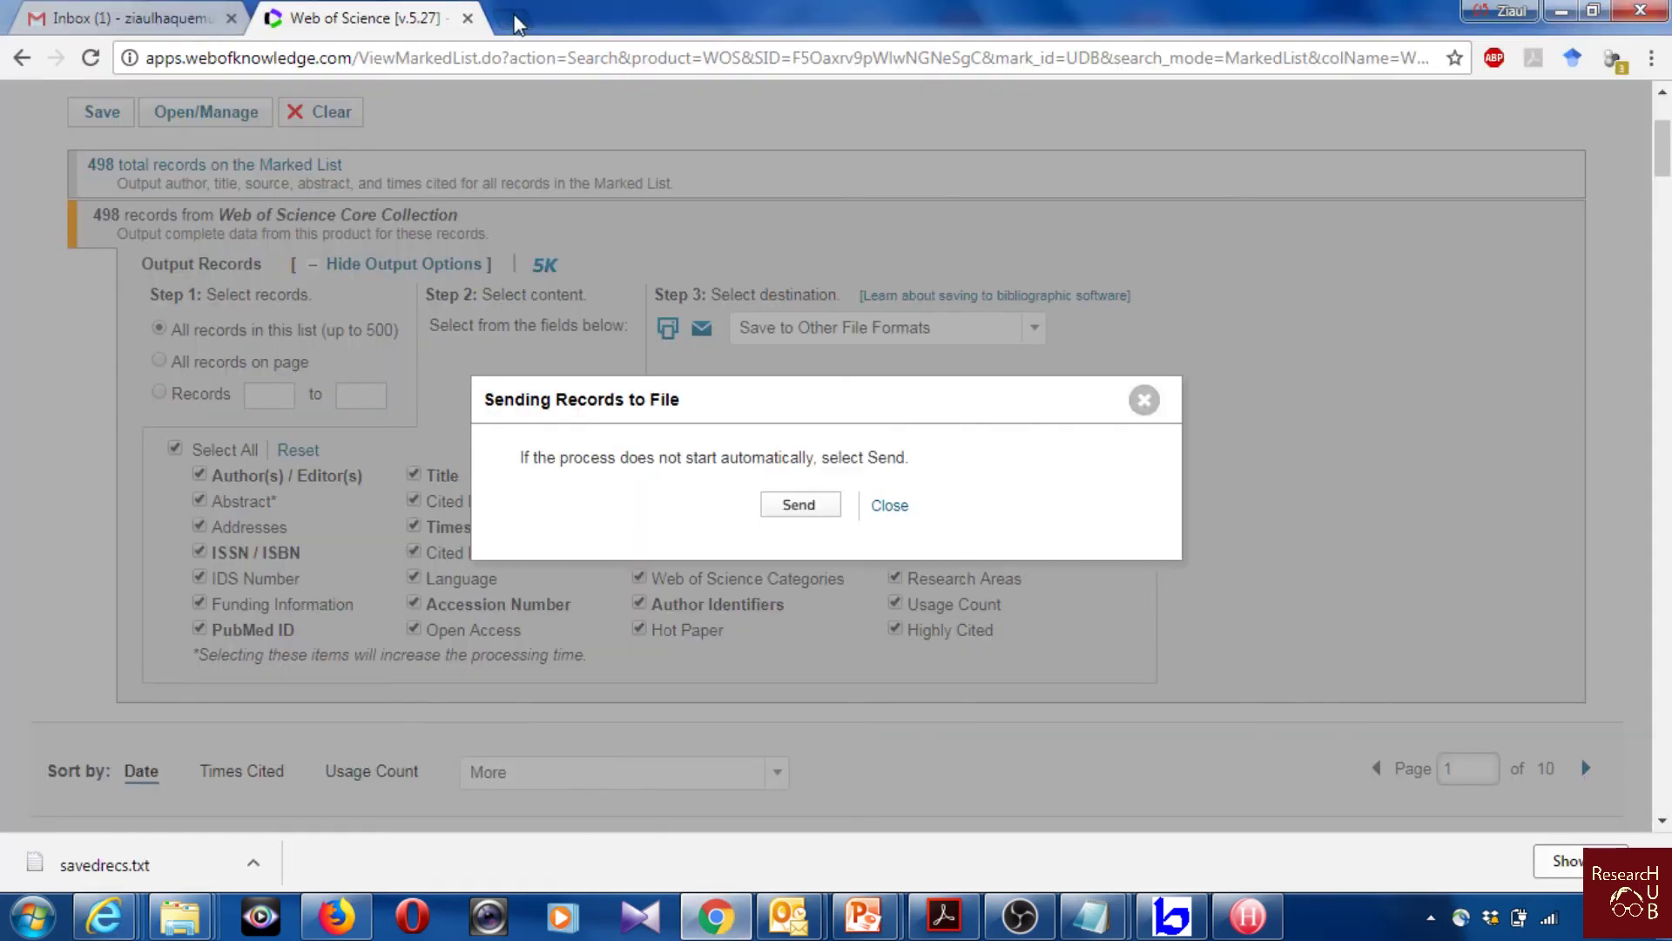
click(523, 19)
text(re)
key(Return)
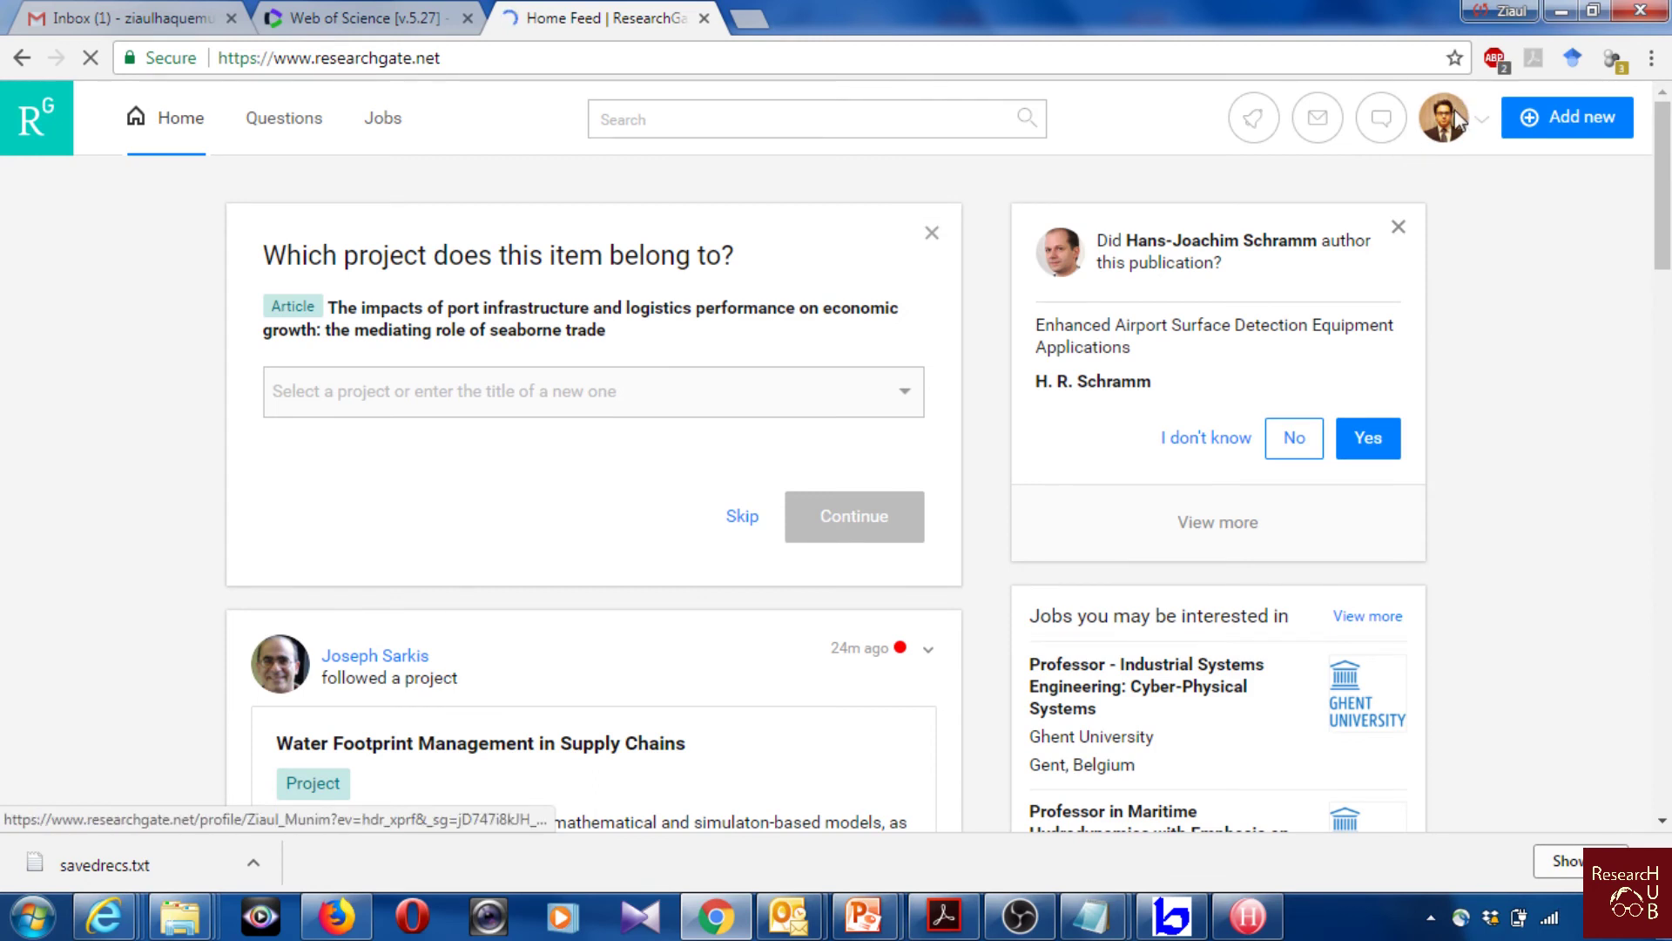
Step: From the profile's research items, open 'Seaport competitiveness research: A bibliometric citation meta-analysis'
click(1456, 122)
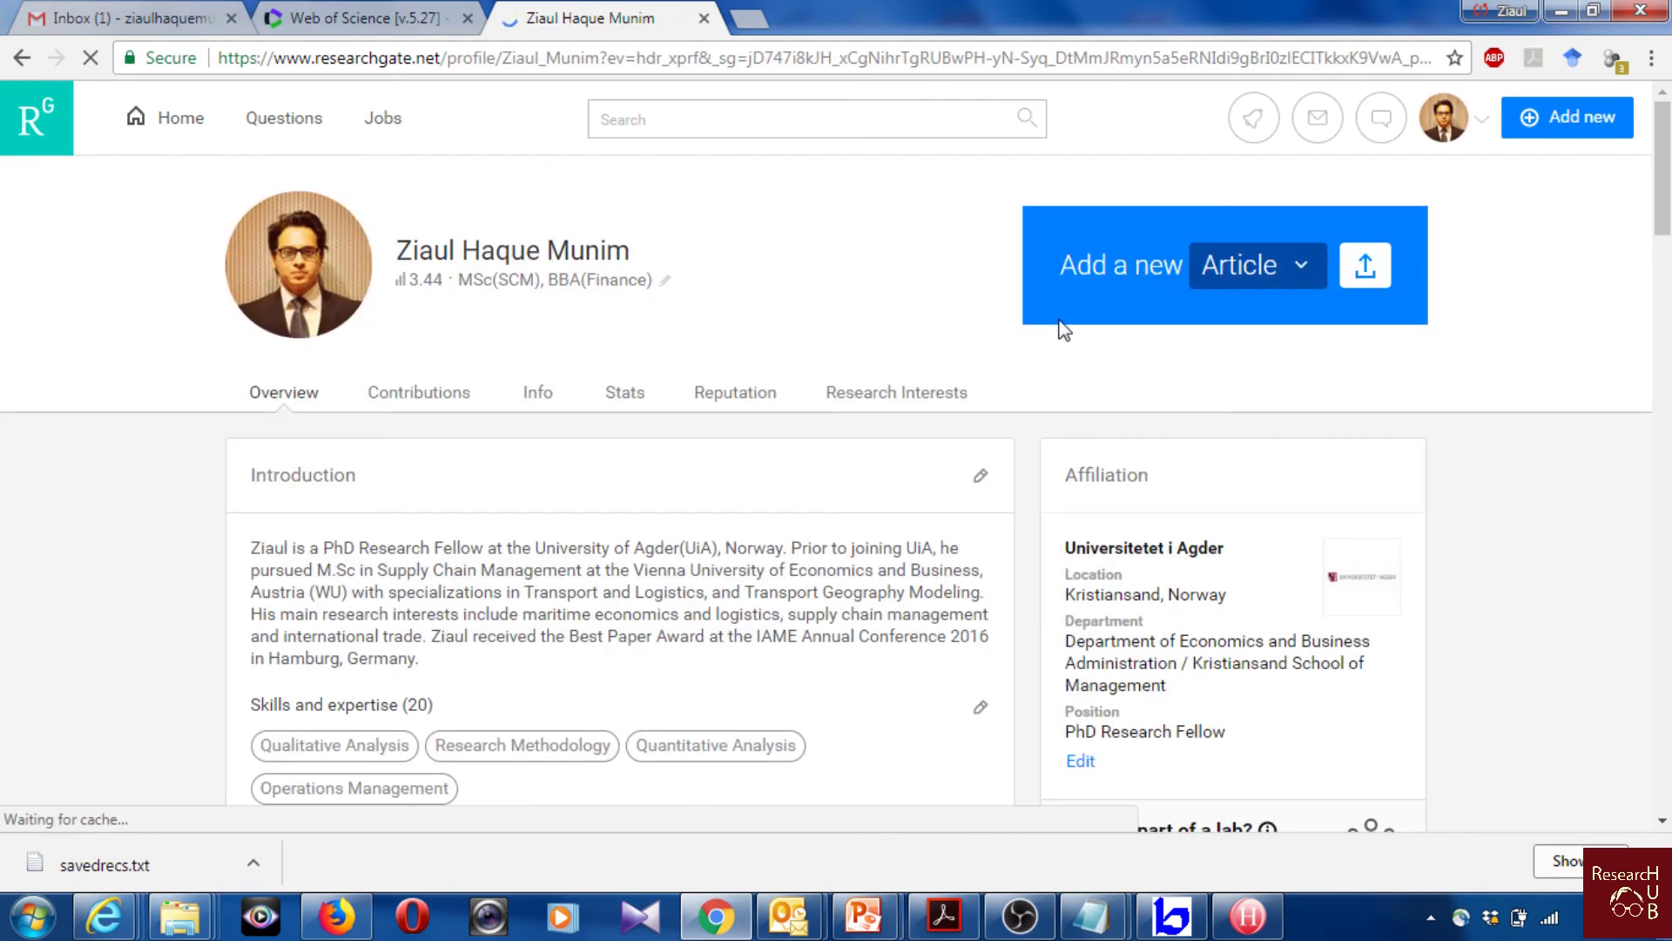
click(1653, 862)
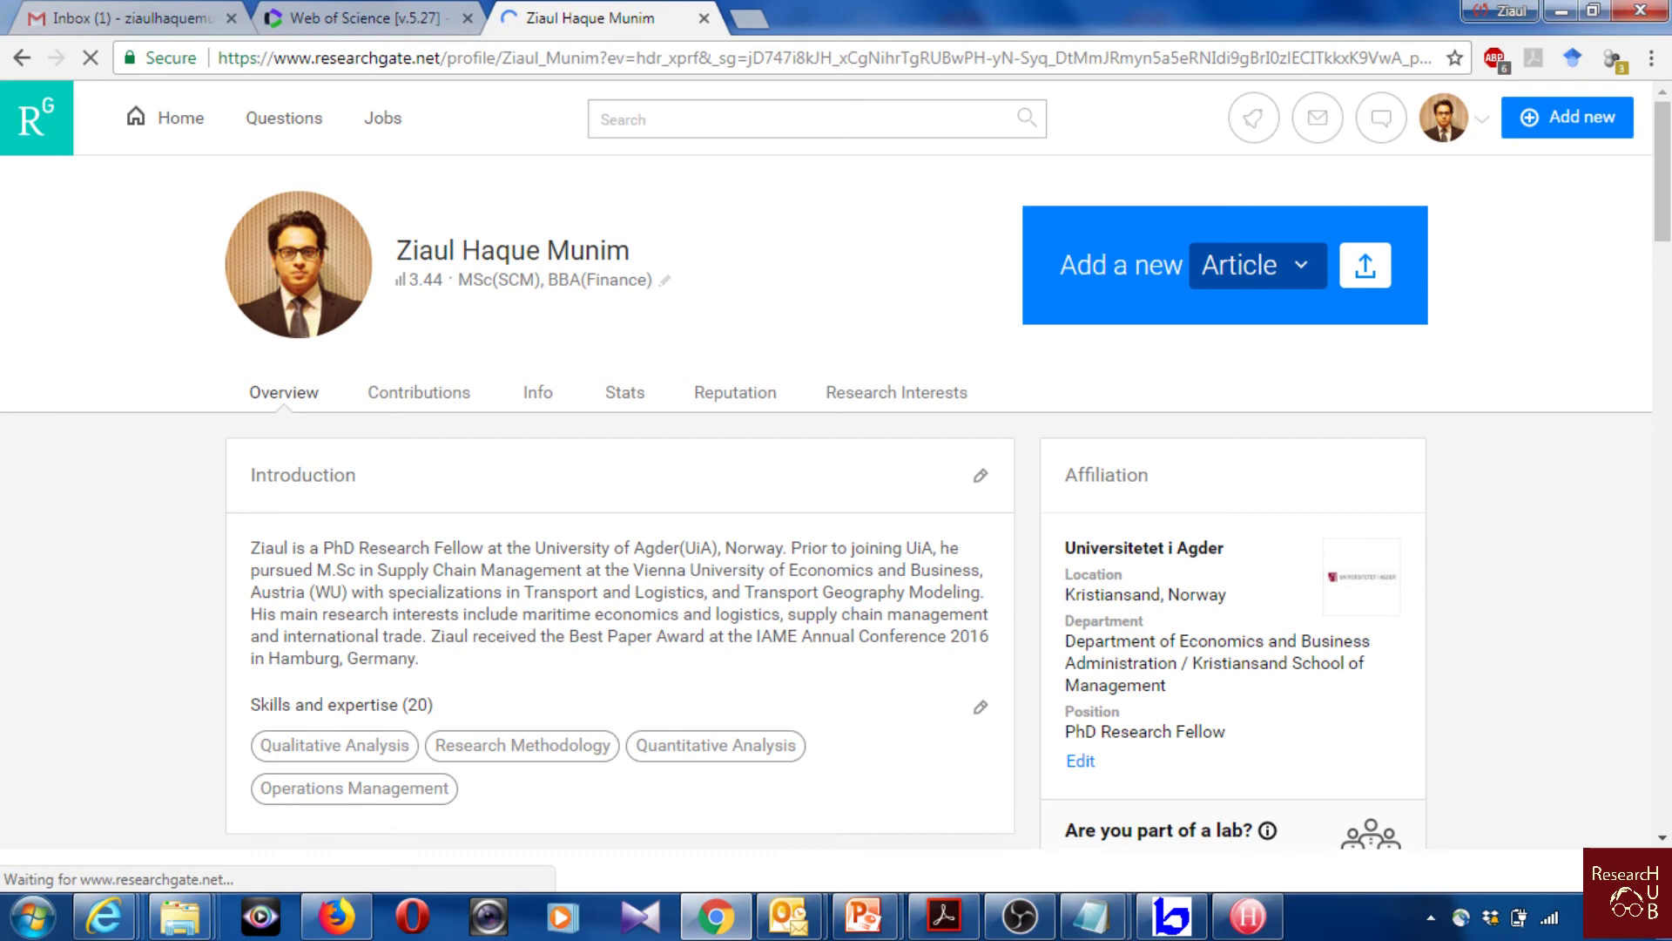
scroll(1093, 557, down, 20)
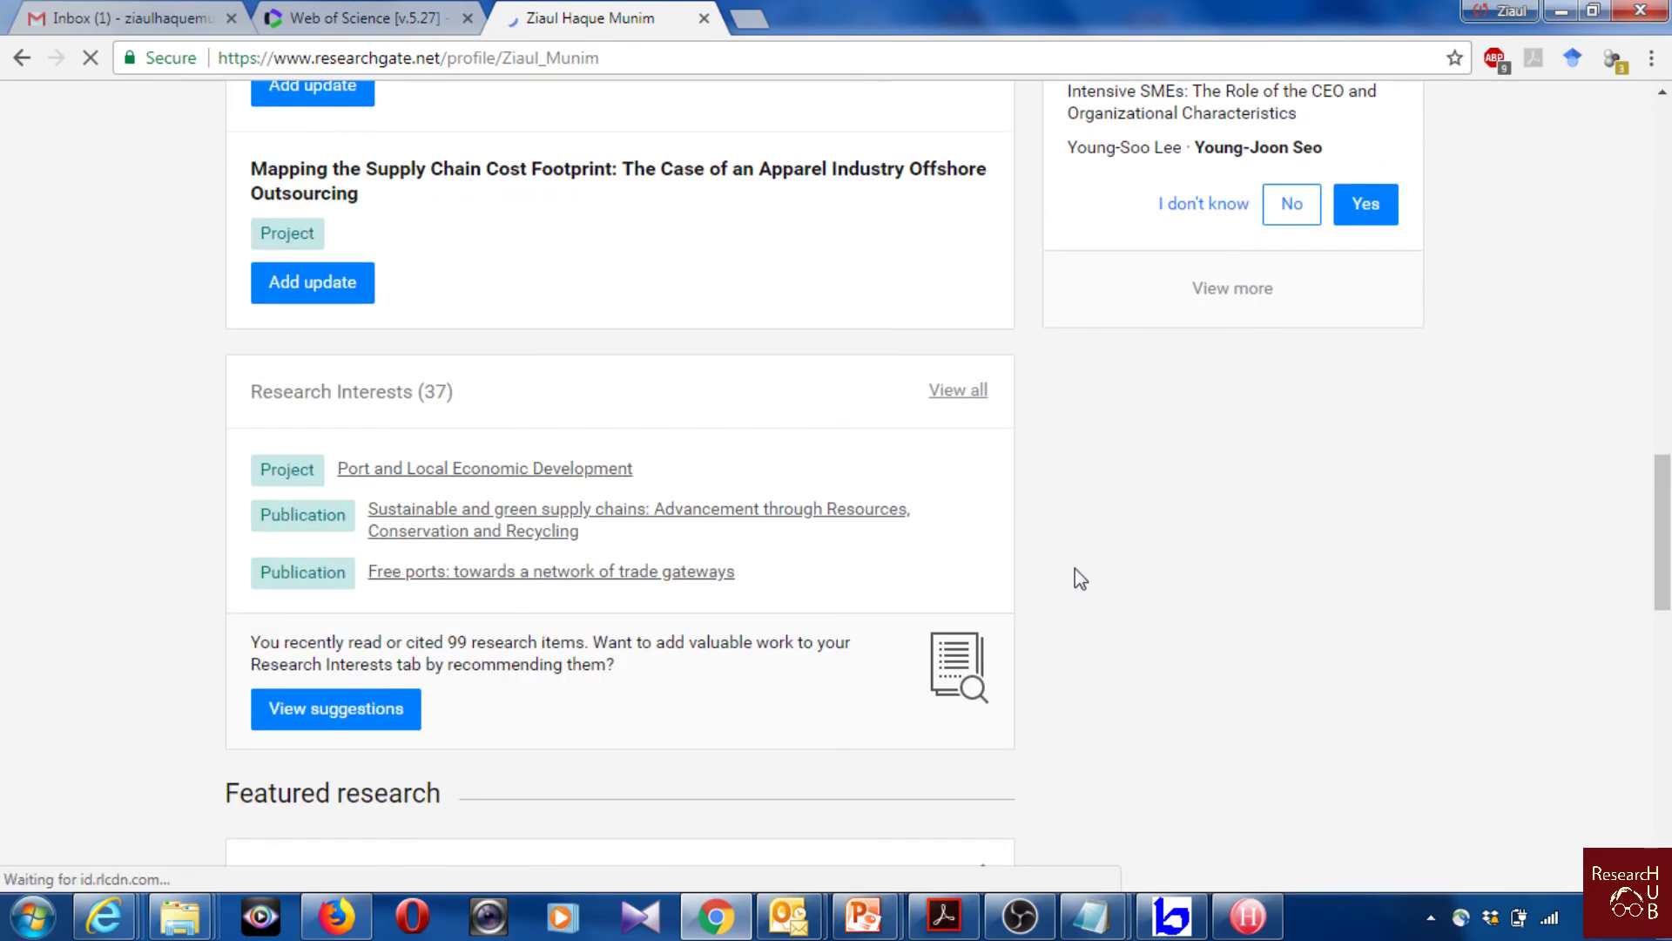
scroll(1075, 567, down, 15)
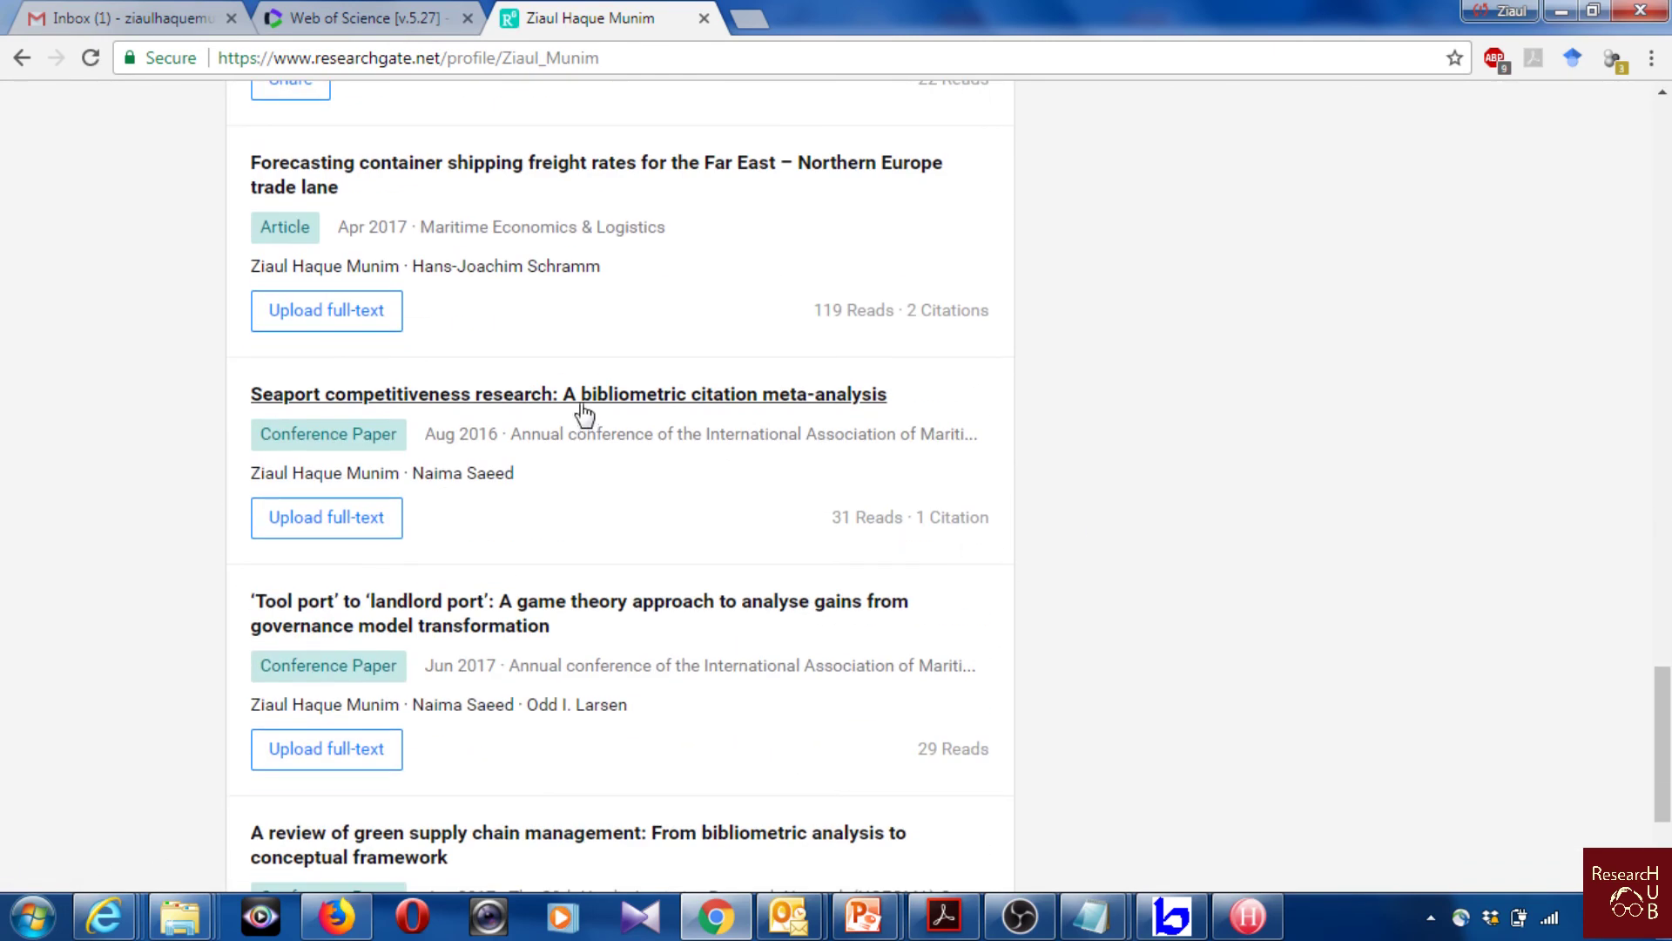
click(603, 403)
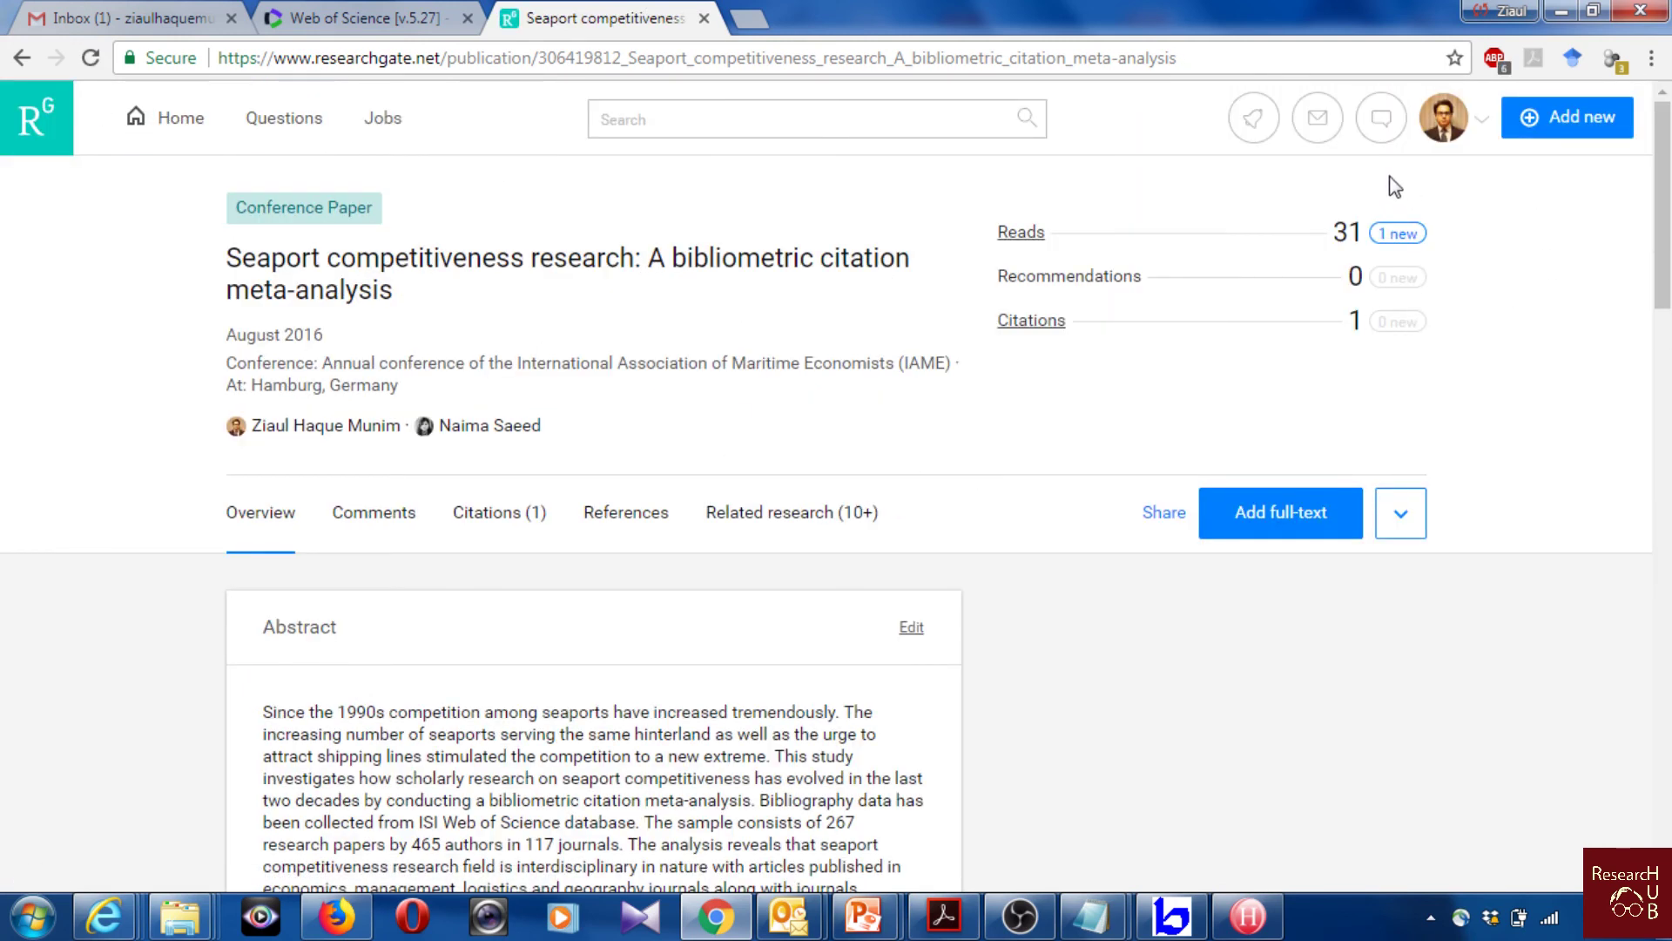
Step: Back on the profile, open 'A review of green supply chain management' from the research items
click(1431, 122)
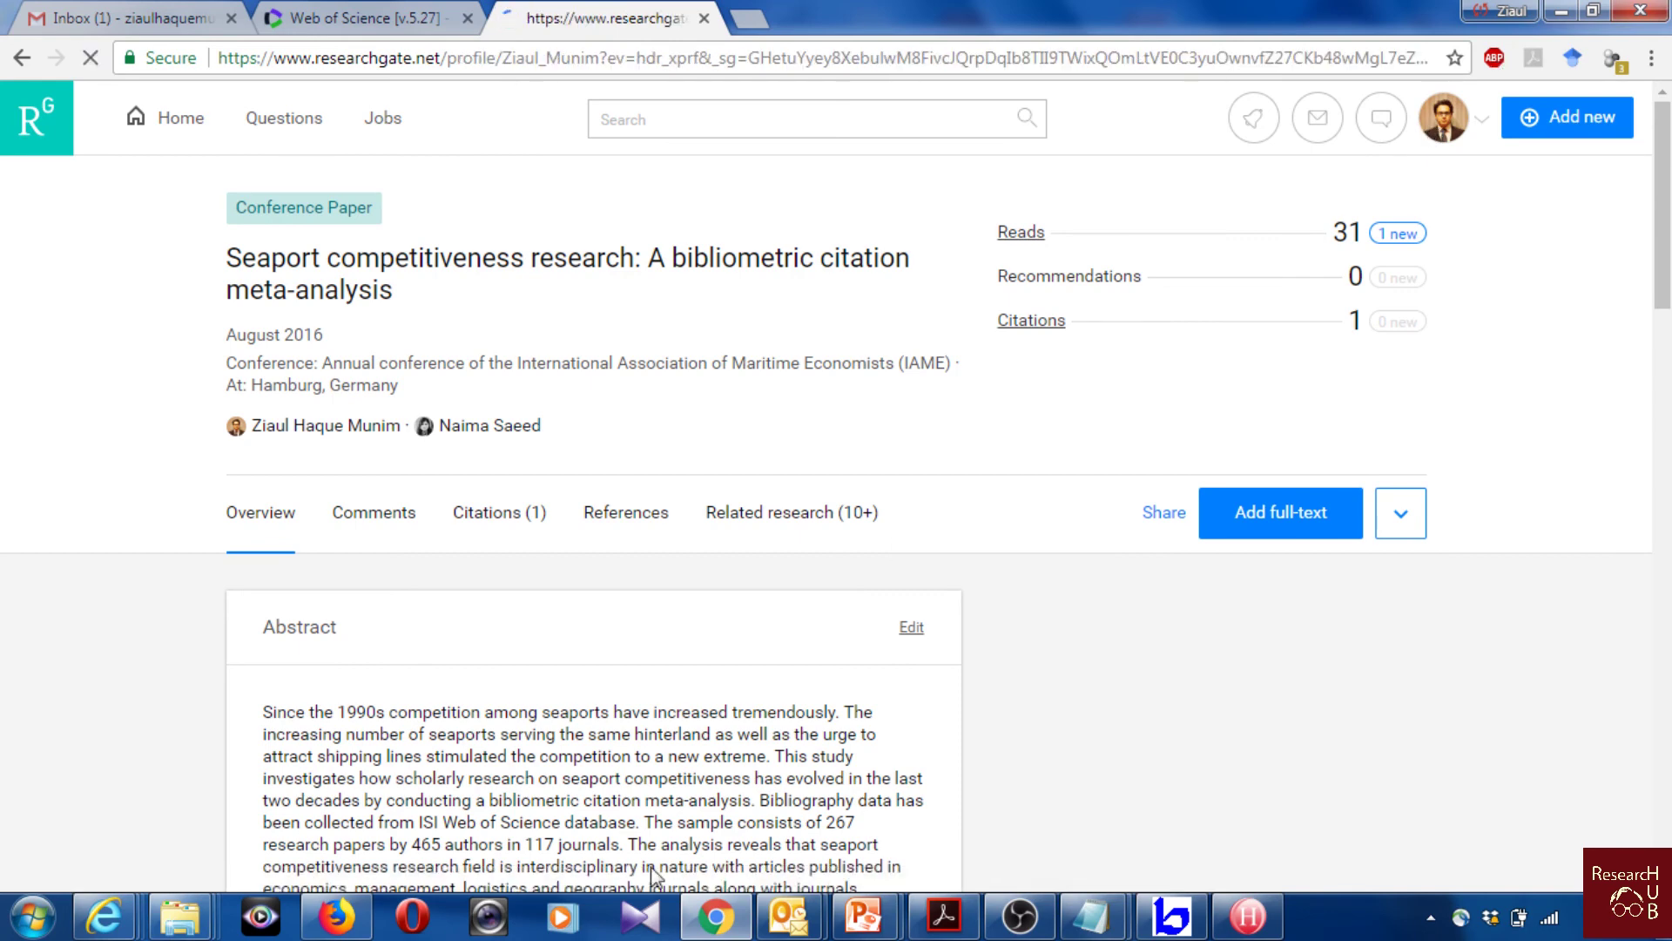
scroll(709, 526, down, 15)
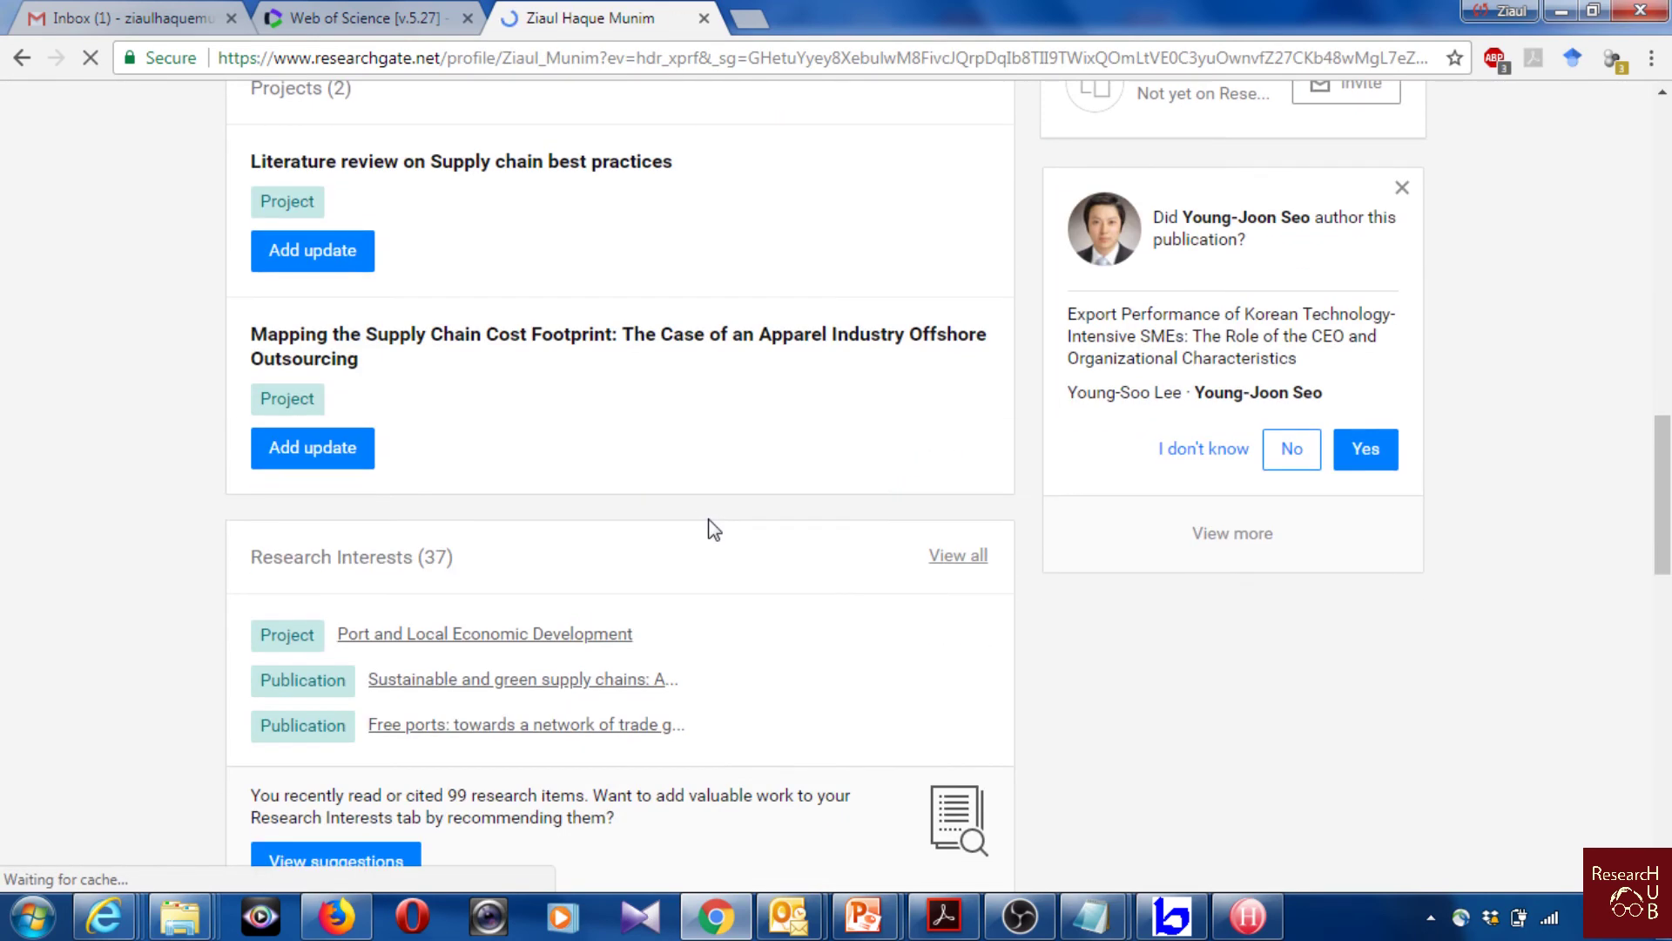
scroll(712, 527, down, 15)
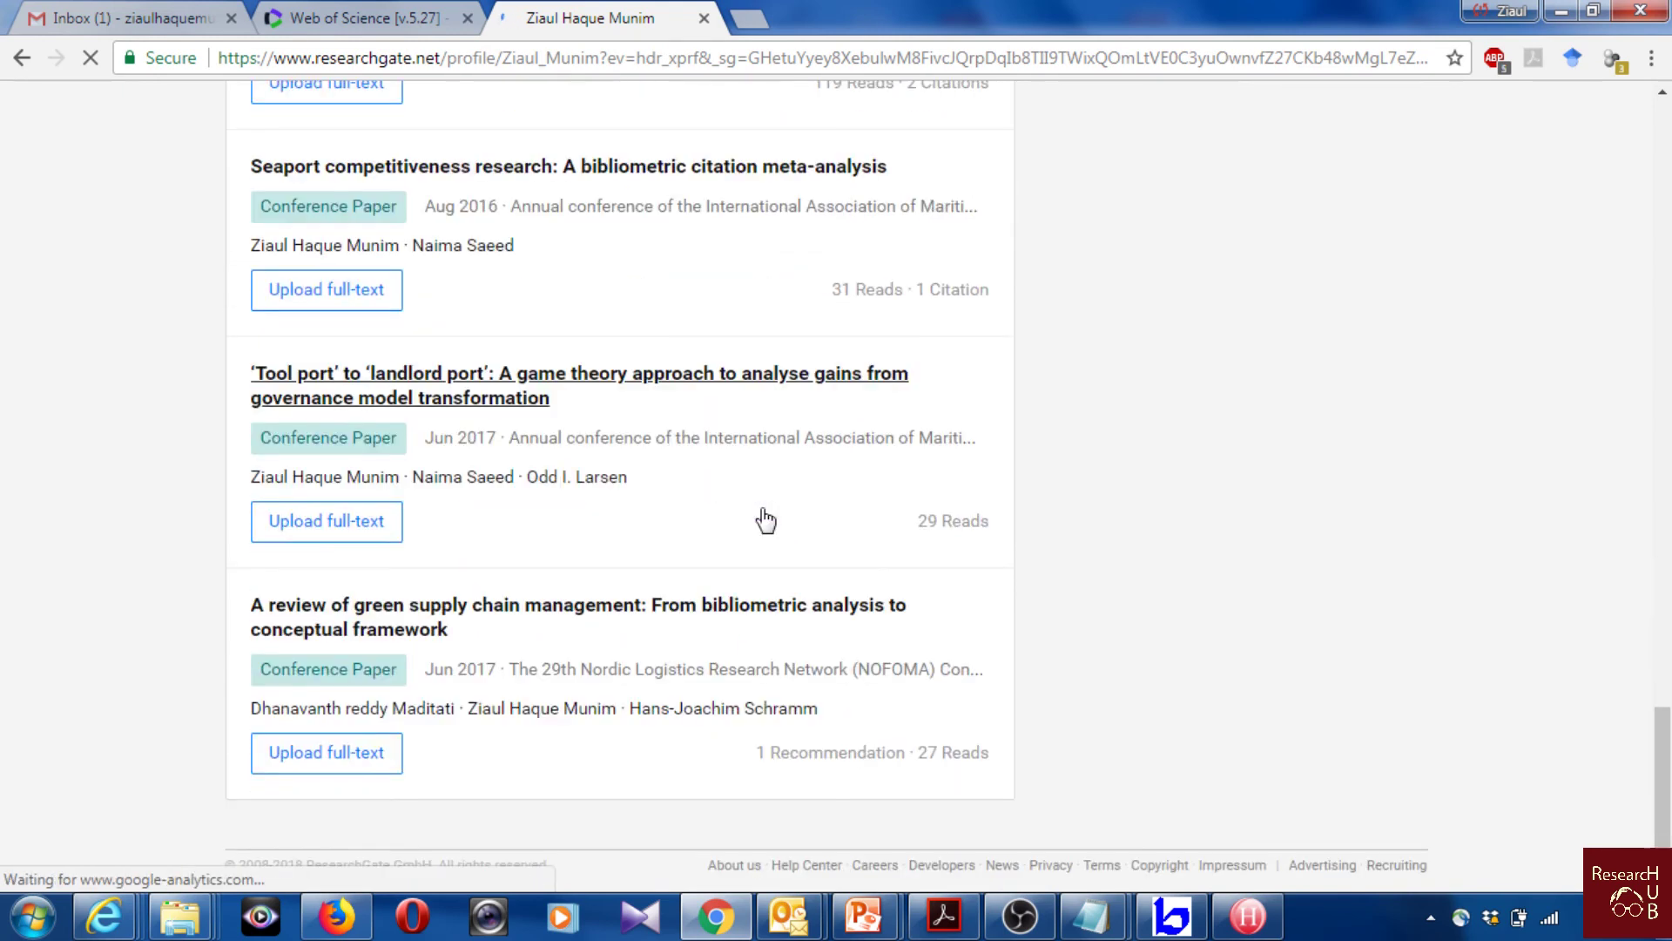
click(642, 586)
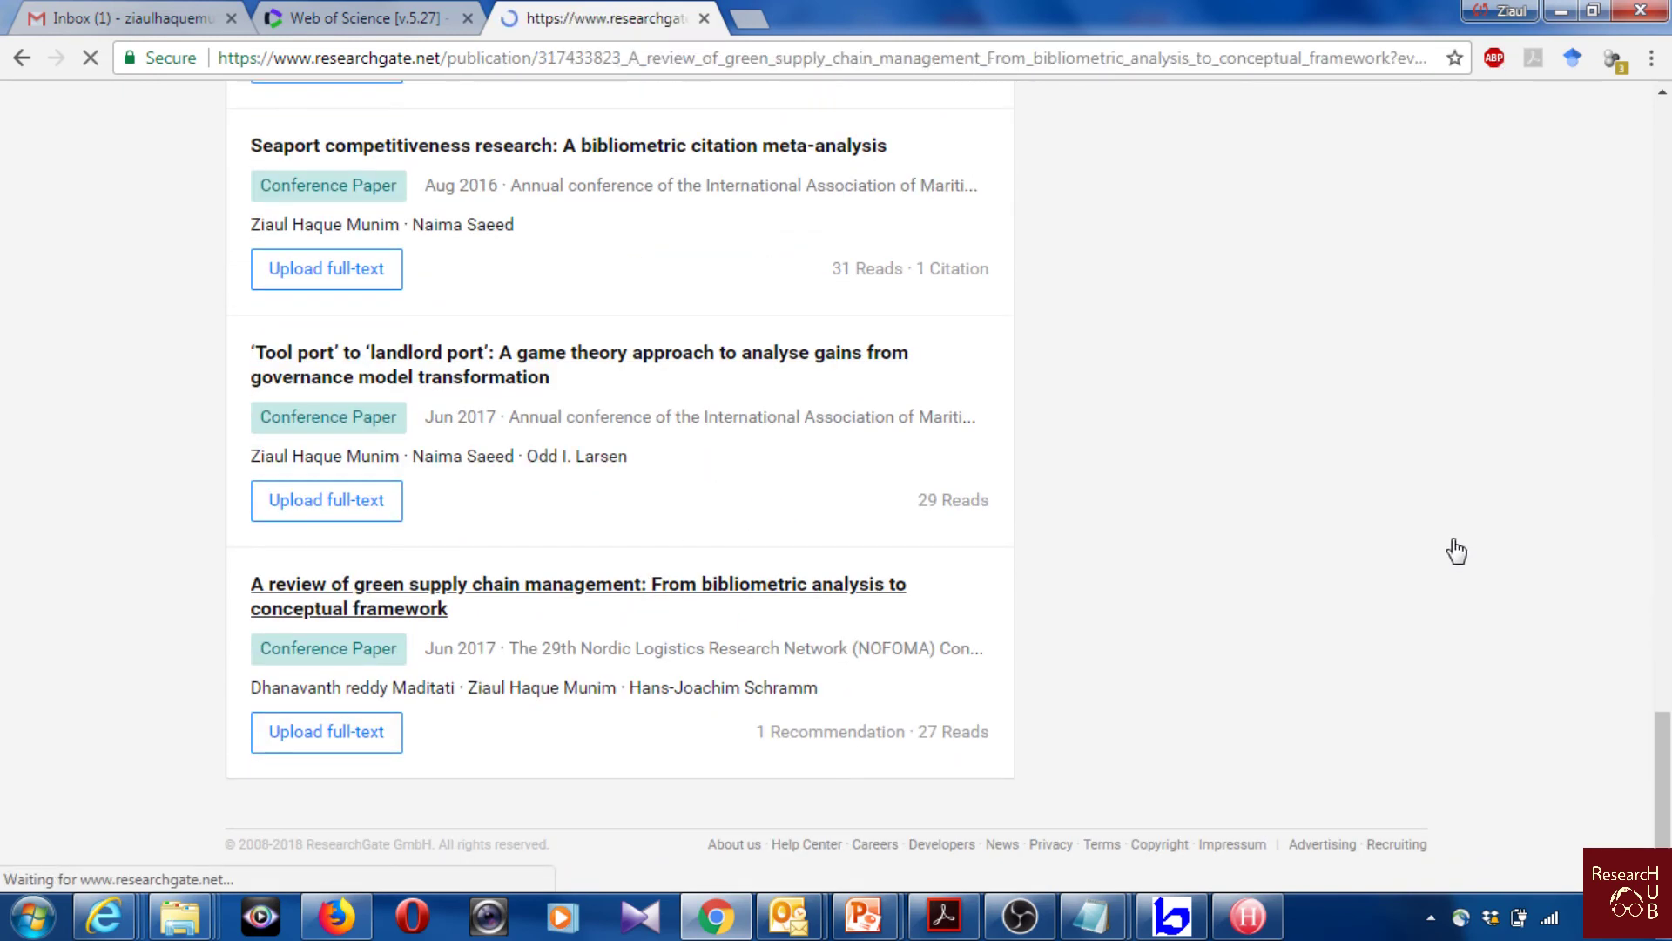